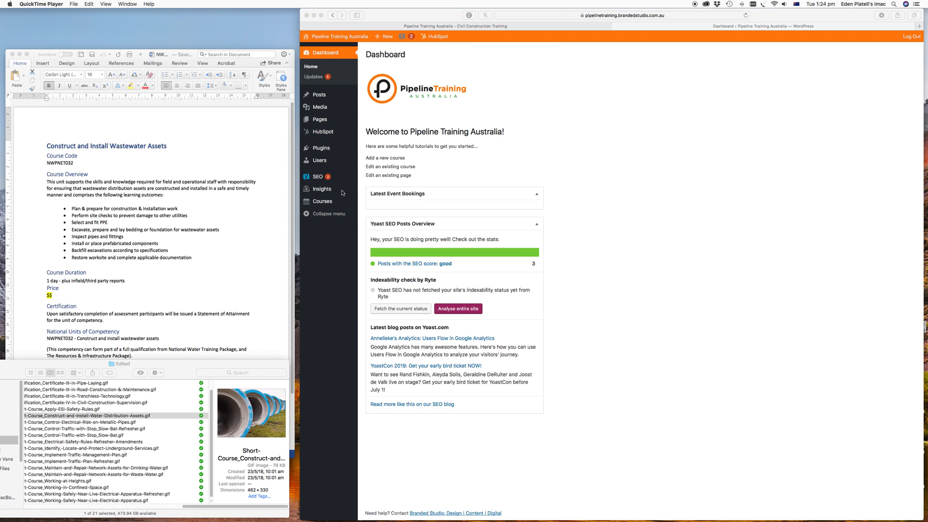
# - Start adding a new event under Courses
pyautogui.click(320, 204)
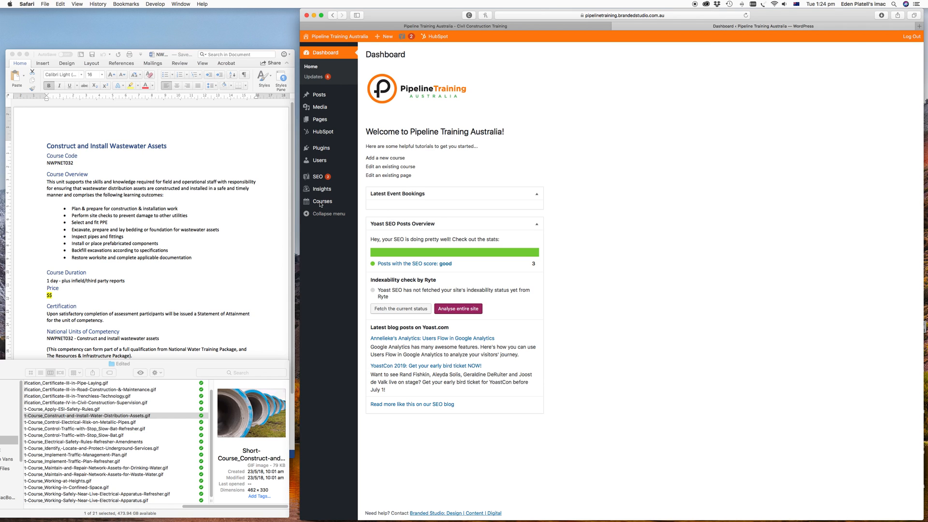
pyautogui.click(320, 204)
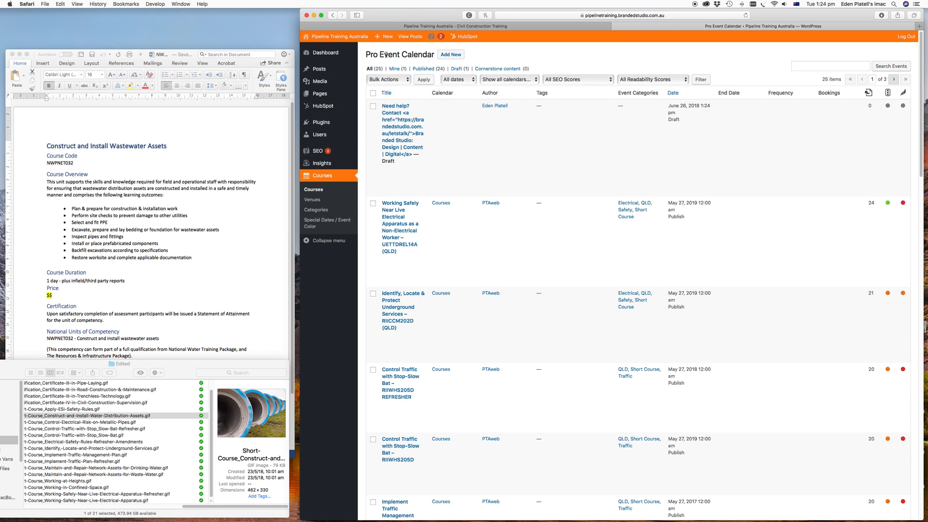
pyautogui.click(450, 55)
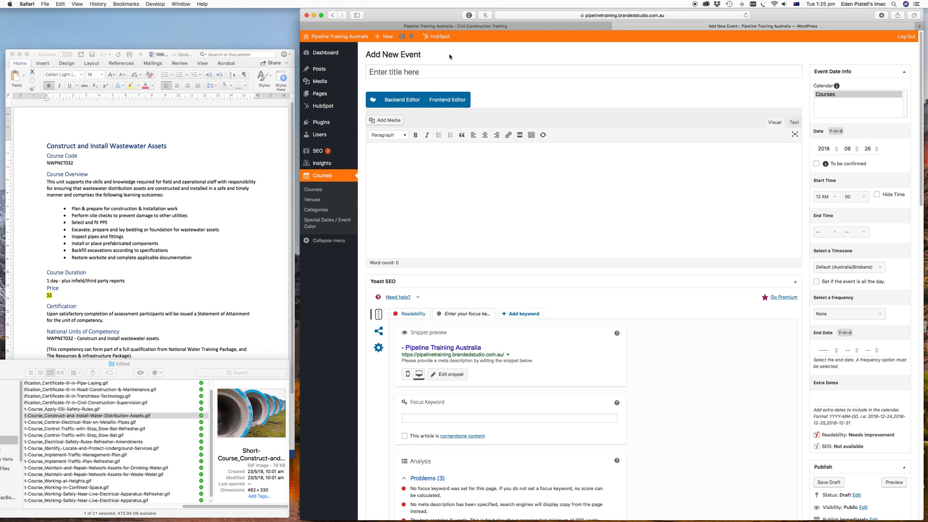
# - Copy the course title and course code from the Word document
pyautogui.click(375, 73)
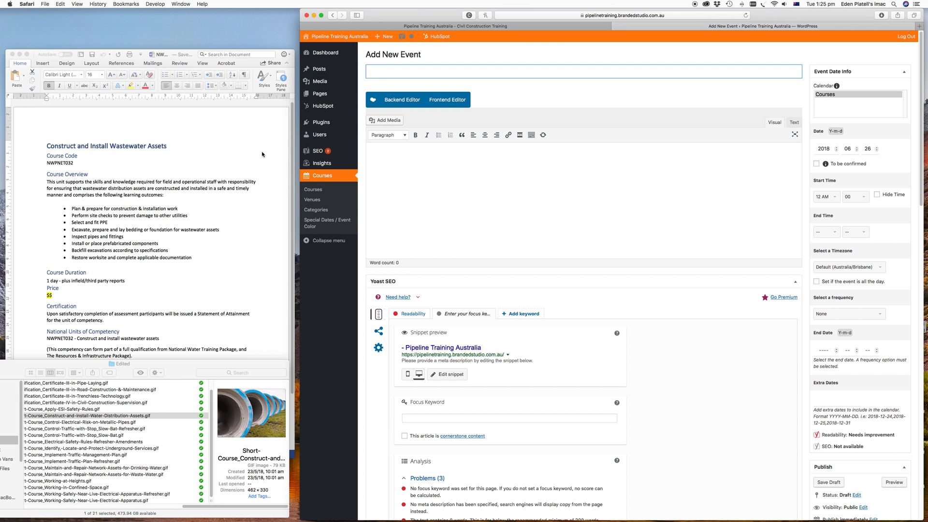
pyautogui.click(203, 150)
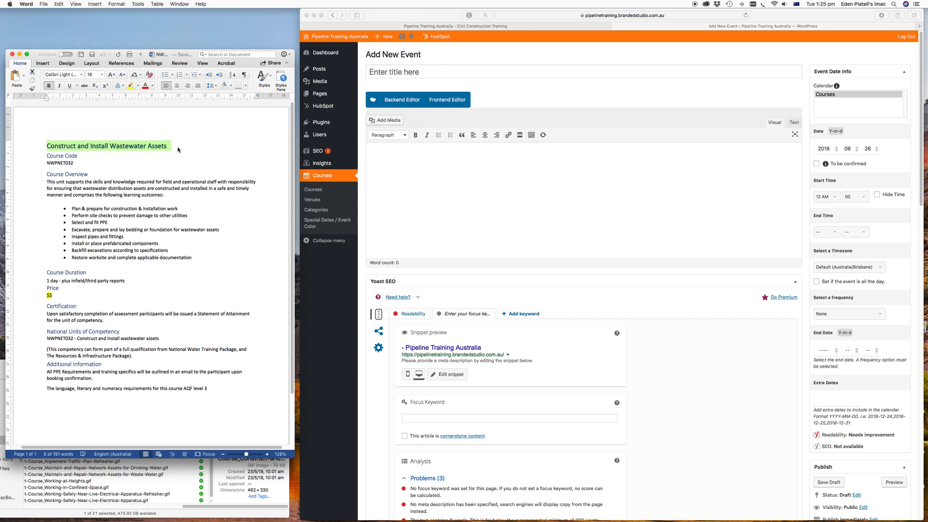
pyautogui.click(177, 150)
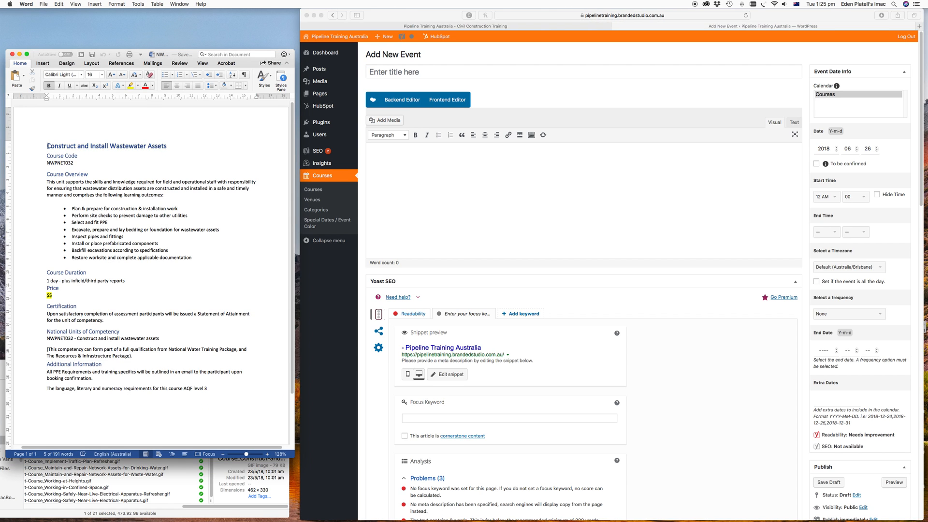
pyautogui.moveTo(47, 146); pyautogui.dragTo(79, 164)
pyautogui.press('super+c')
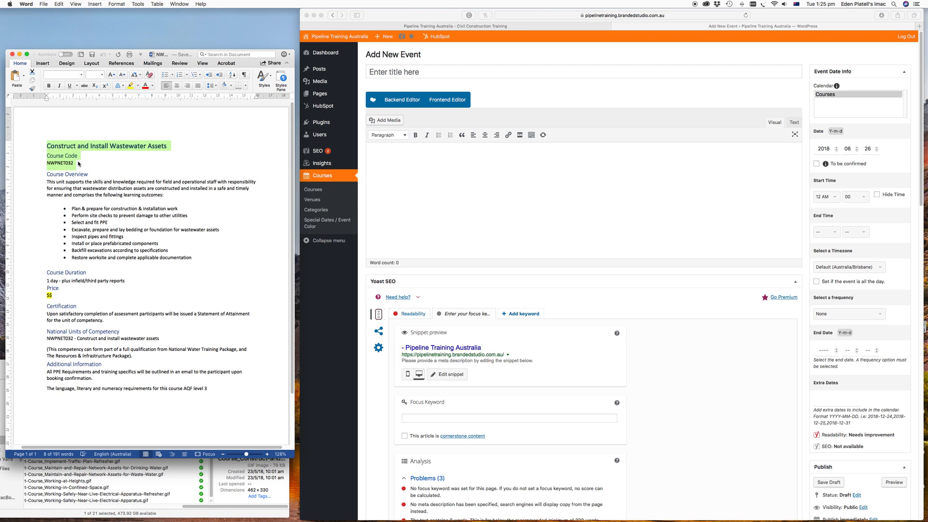
# - Paste the event title and remove the words "Course Code", leaving Construct and Install Wastewater Assets NWPNET032
pyautogui.click(381, 74)
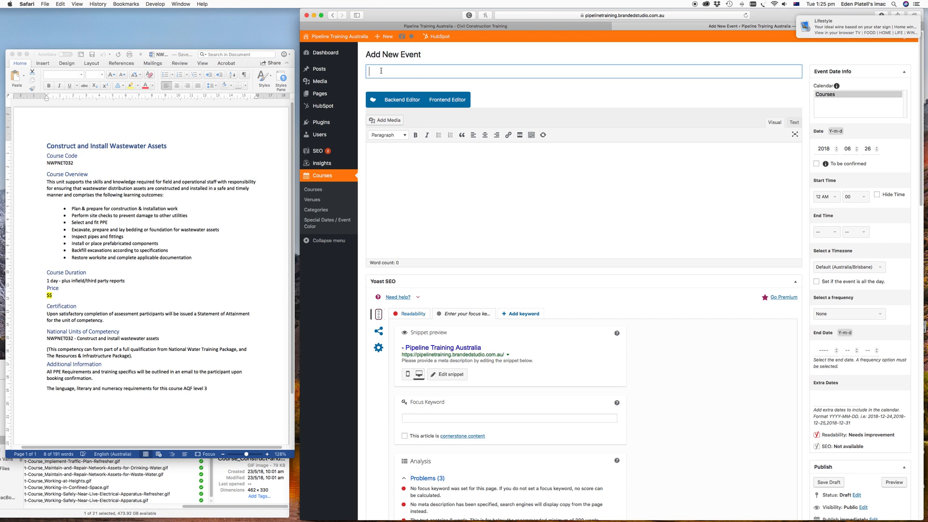
pyautogui.press('super+v')
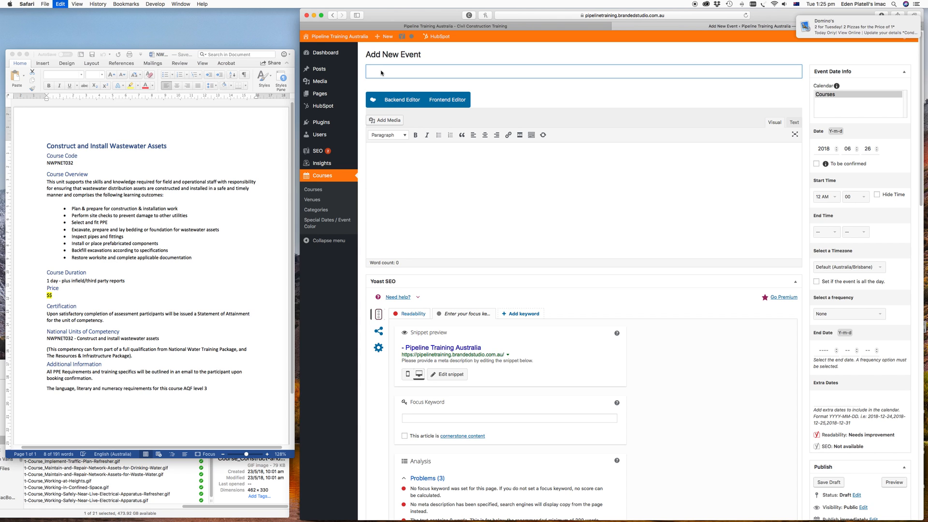
pyautogui.press('super+v')
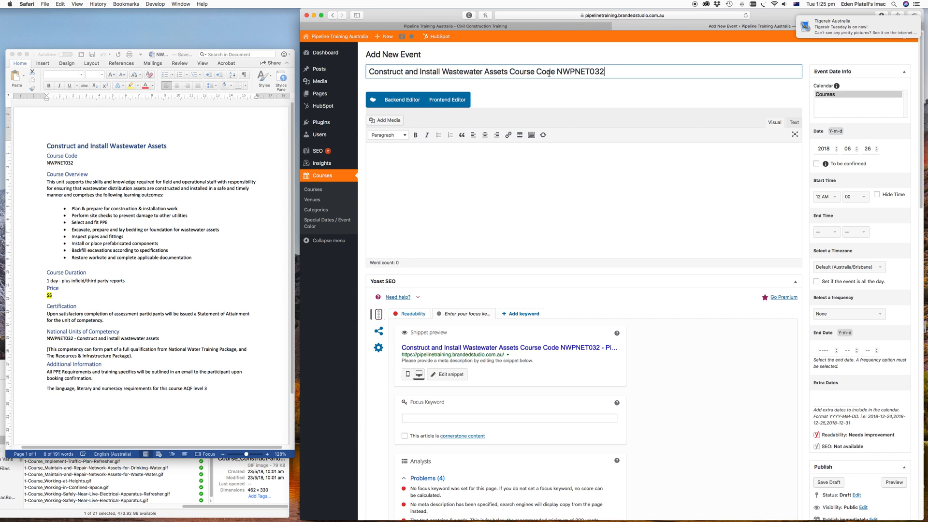
pyautogui.moveTo(556, 73); pyautogui.dragTo(510, 72)
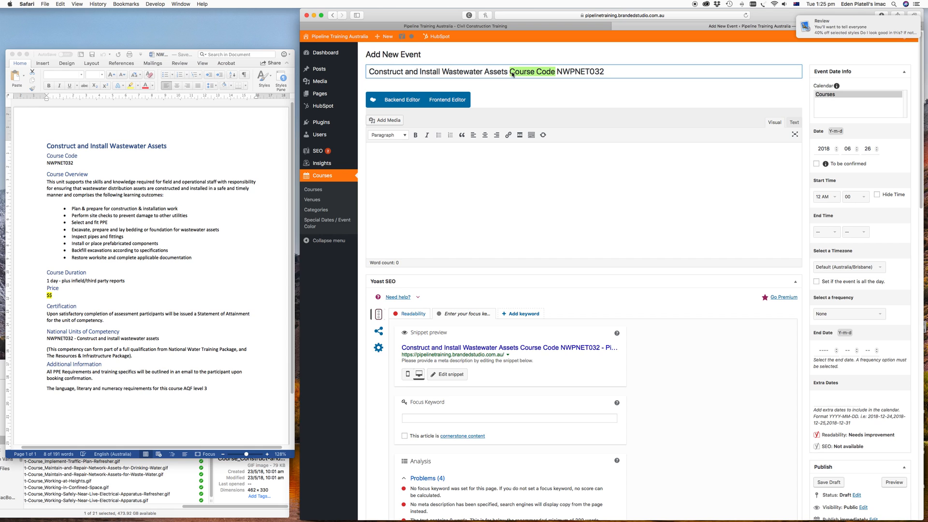
pyautogui.press('BackSpace')
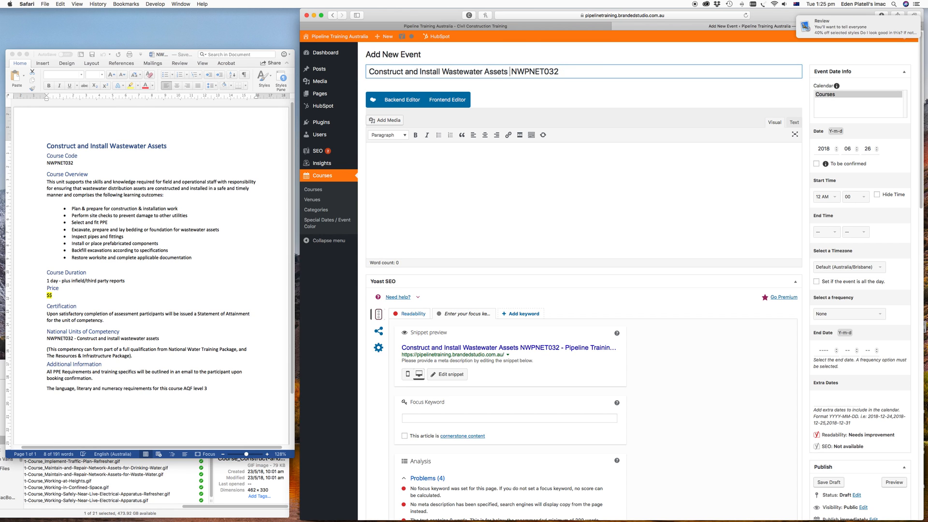
pyautogui.press('BackSpace')
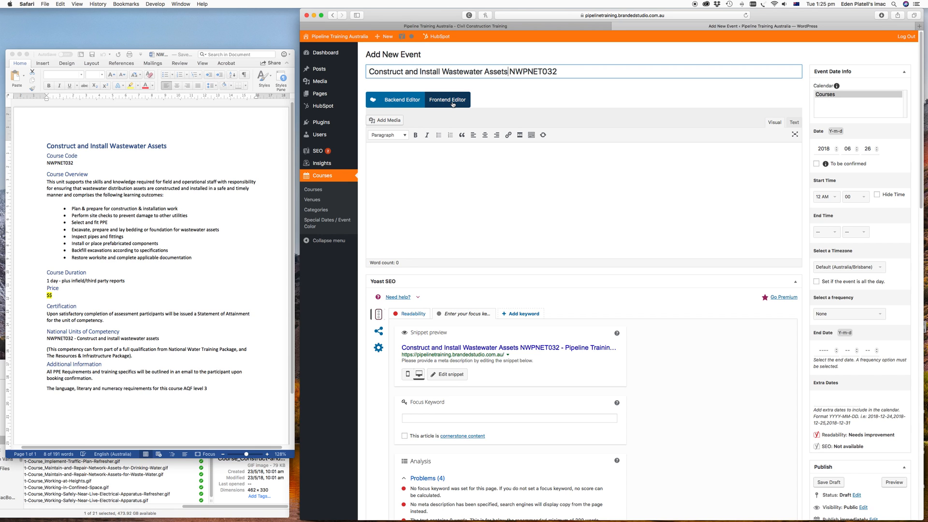
# - Switch to the backend page builder and add the NSW_Construct and Install Water Distribution Assets - NWPNET031 template
pyautogui.click(401, 100)
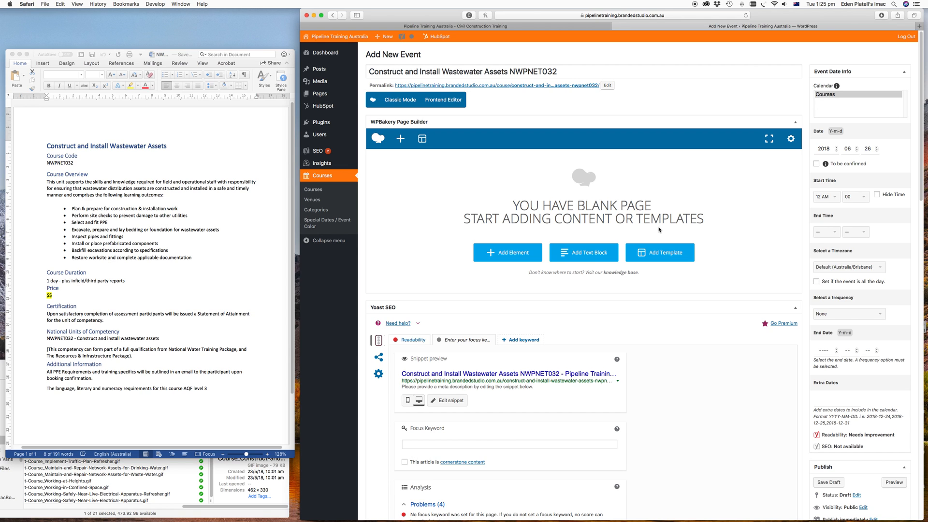
pyautogui.click(659, 252)
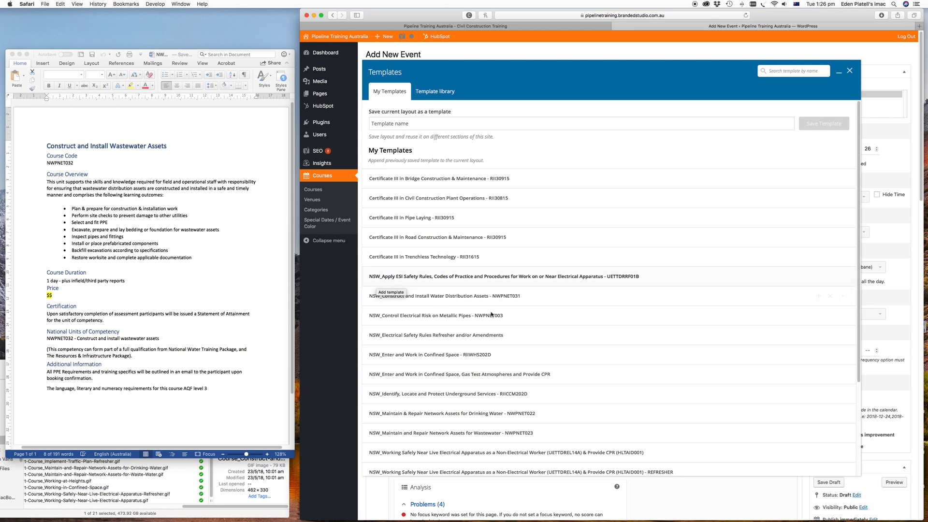
pyautogui.scroll(-5, 630, 351)
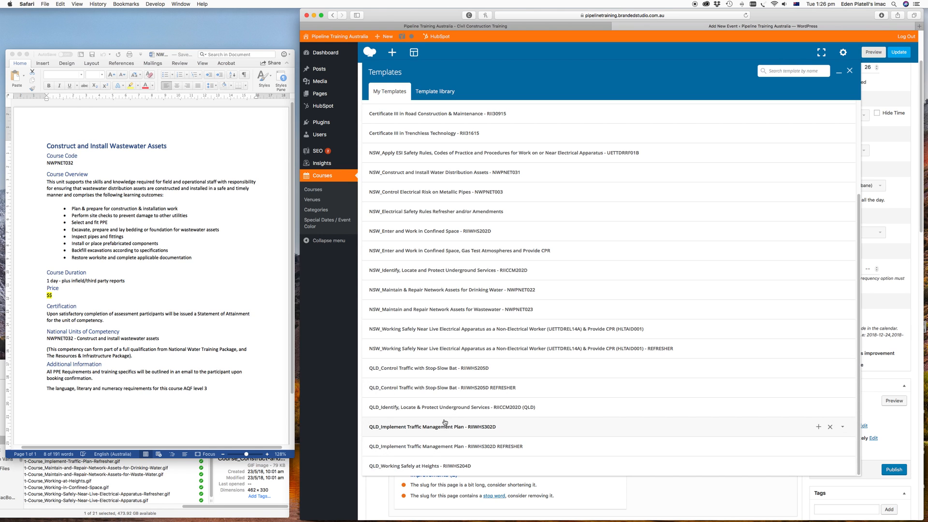
pyautogui.scroll(1, 497, 318)
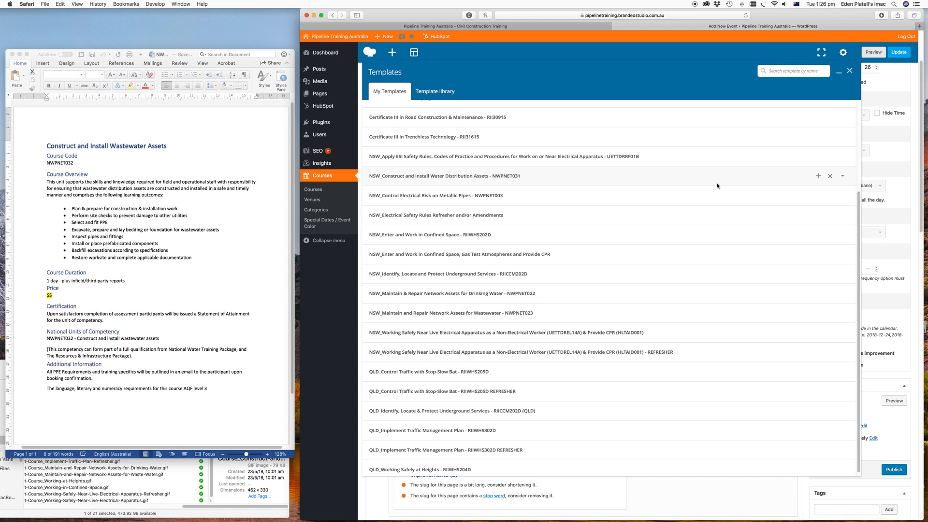
pyautogui.click(818, 177)
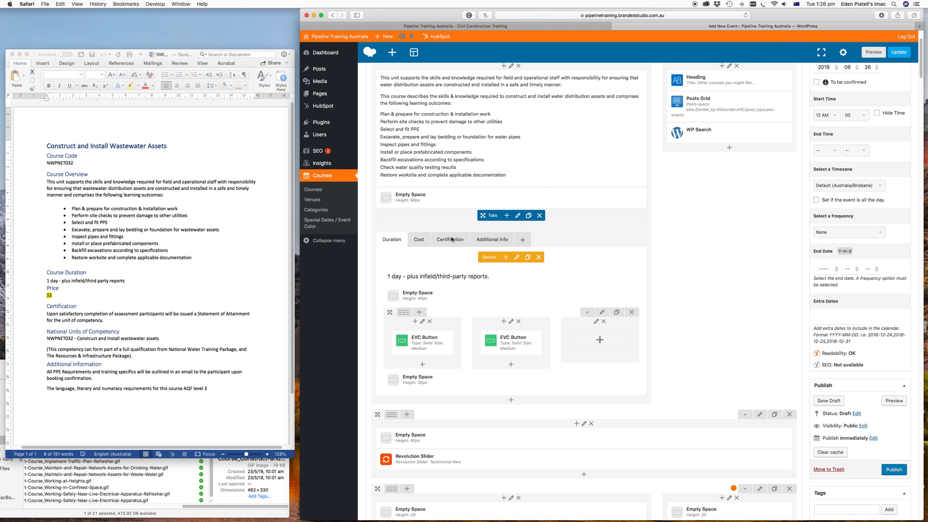
# - Copy the Course Overview paragraph from the Word document
pyautogui.scroll(5, 753, 293)
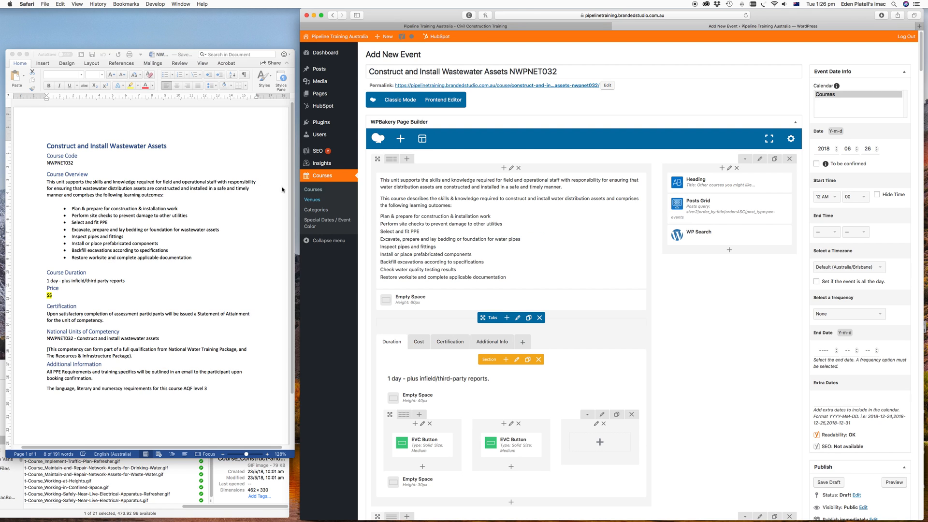
pyautogui.click(129, 193)
pyautogui.moveTo(171, 194); pyautogui.dragTo(44, 181)
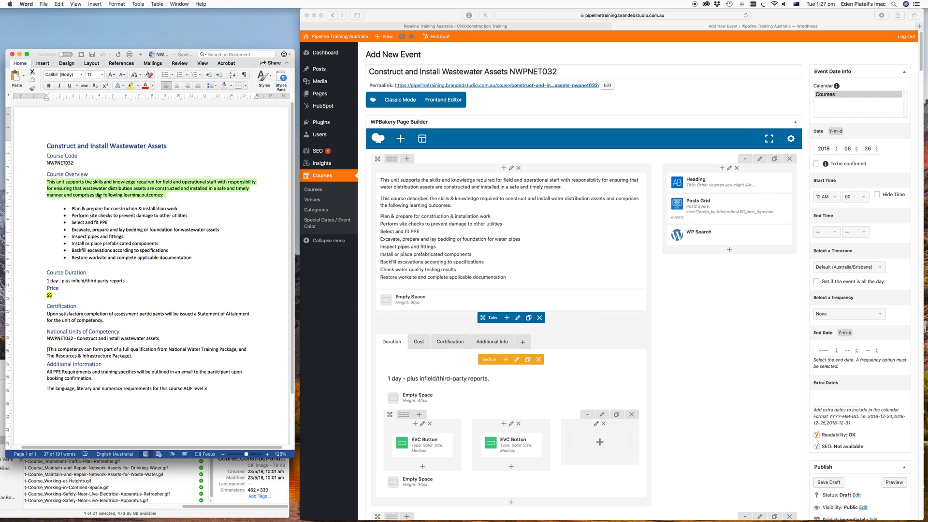
# - Replace the opening paragraphs of the intro text block with the copied course overview and save the block
pyautogui.click(467, 209)
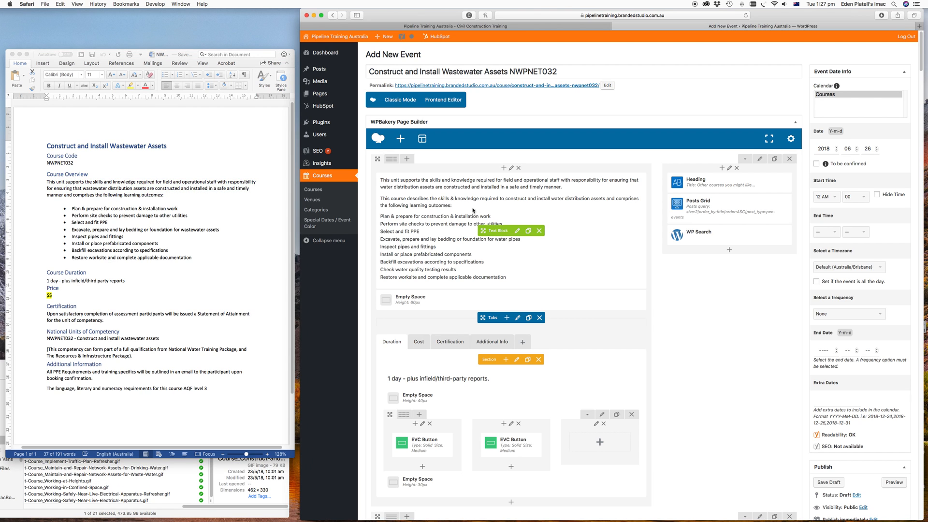
pyautogui.click(518, 235)
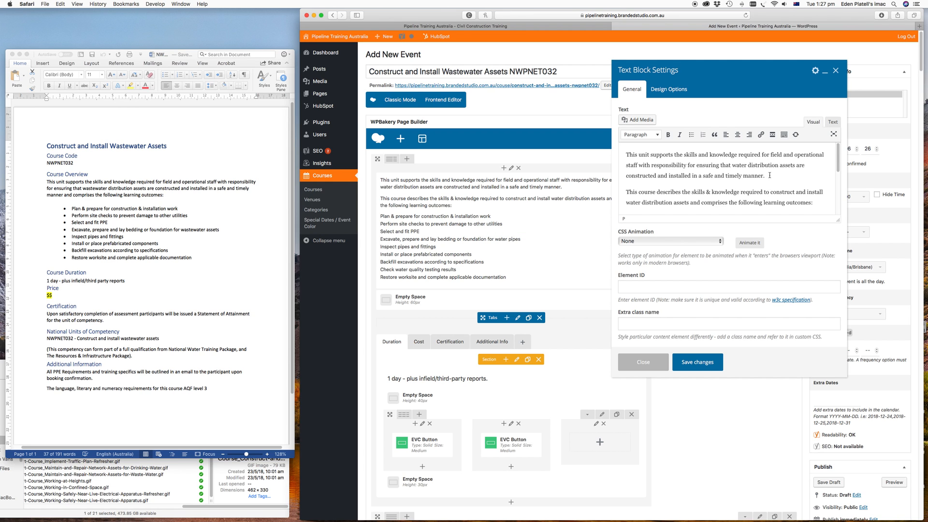
pyautogui.moveTo(812, 202); pyautogui.dragTo(623, 152)
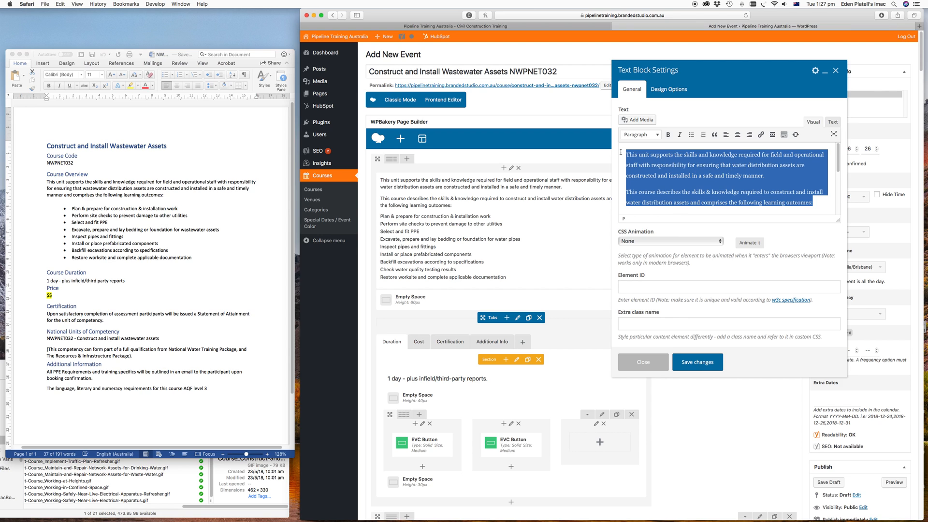
pyautogui.press('super+c')
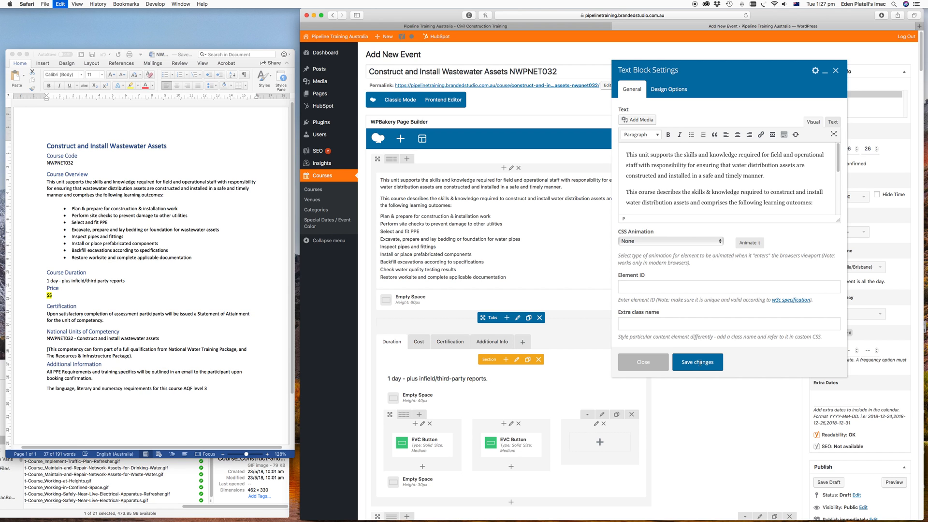
pyautogui.press('super+v')
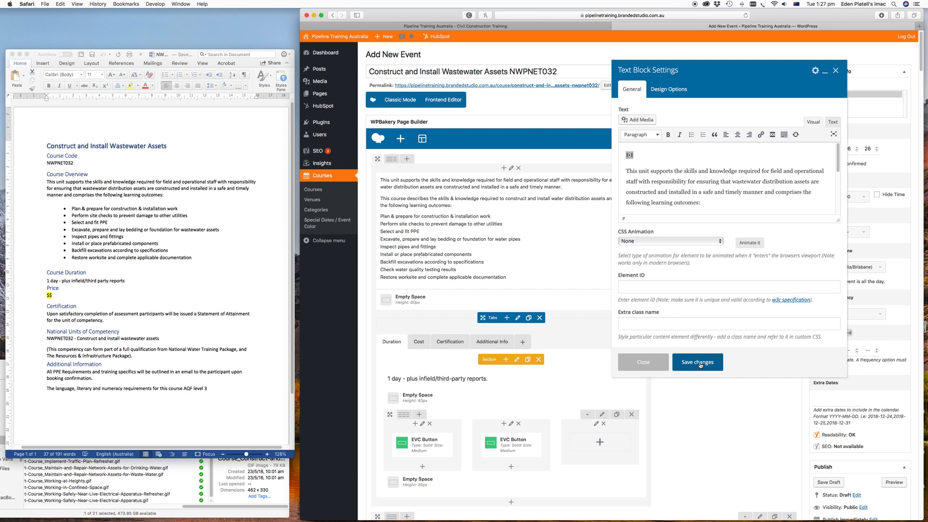
pyautogui.click(698, 362)
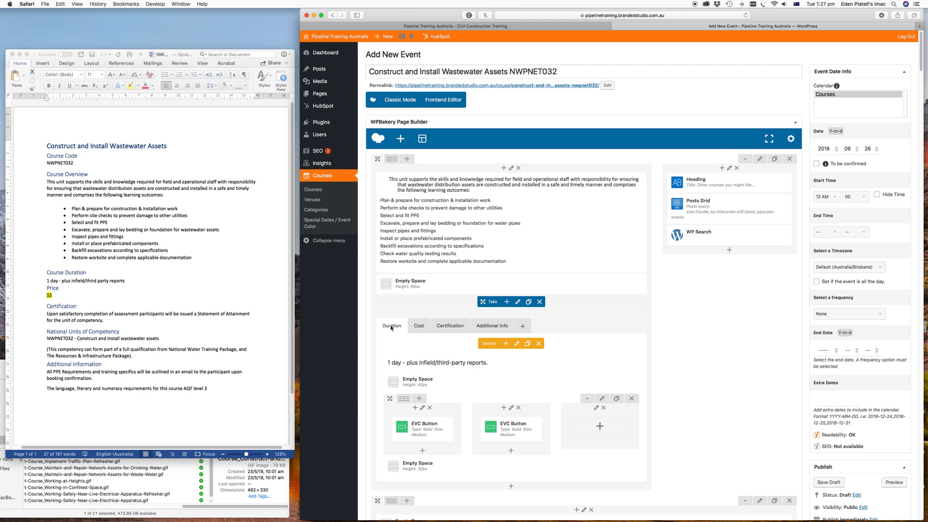
# - Review the contents of the Cost and Certification tabs
pyautogui.moveTo(438, 369)
pyautogui.moveTo(416, 357)
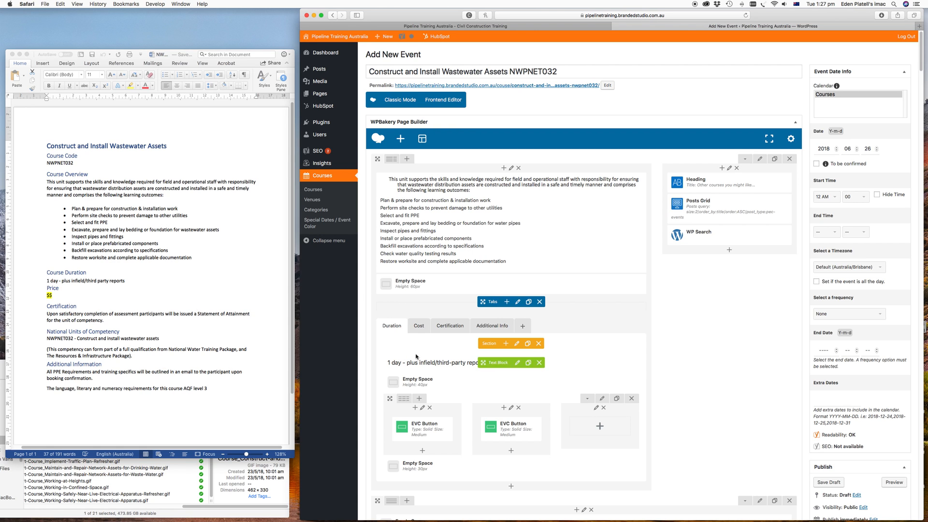
pyautogui.click(419, 326)
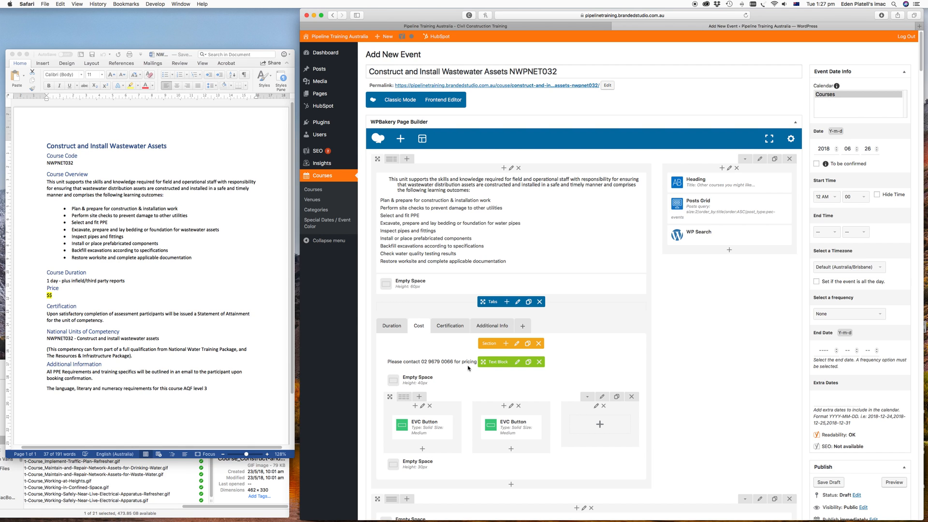
pyautogui.click(449, 328)
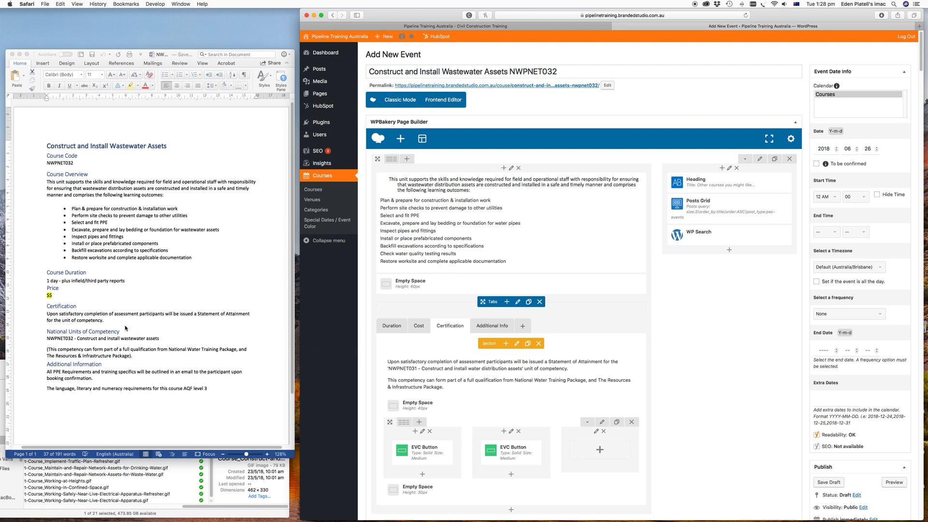
# - Copy the NWPNET032 unit of competency line from the Word document
pyautogui.click(102, 327)
pyautogui.moveTo(46, 340); pyautogui.dragTo(162, 338)
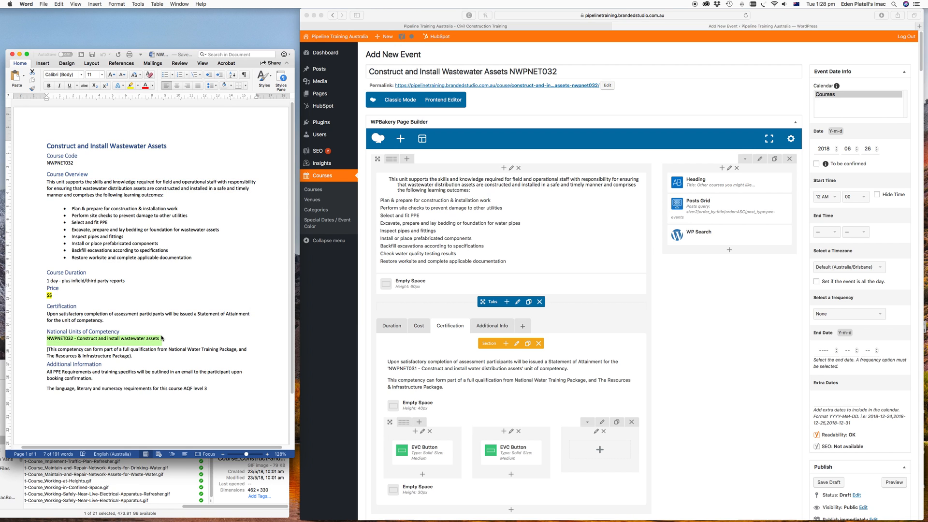
# - Replace the NWPNET031 unit name in the Certification tab text with the copied NWPNET032 line, restore the closing quote, and save the block
pyautogui.click(509, 383)
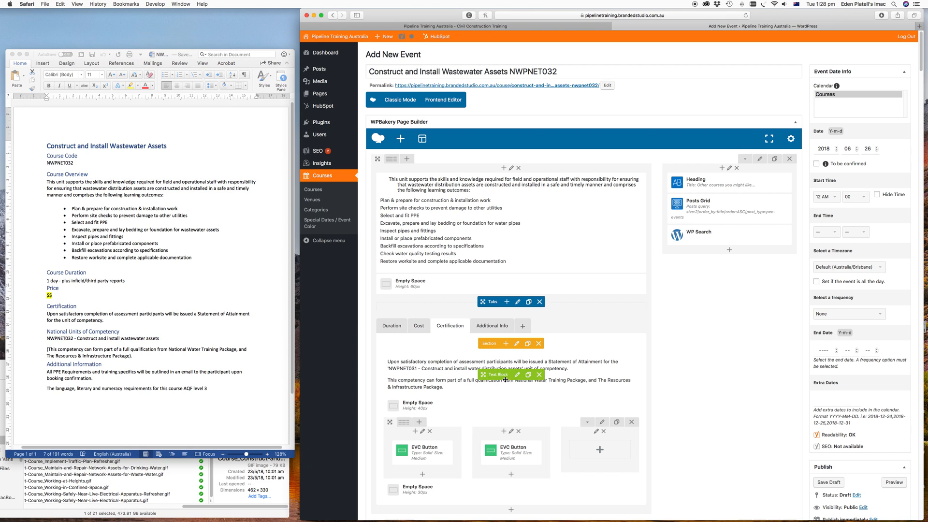
pyautogui.click(517, 375)
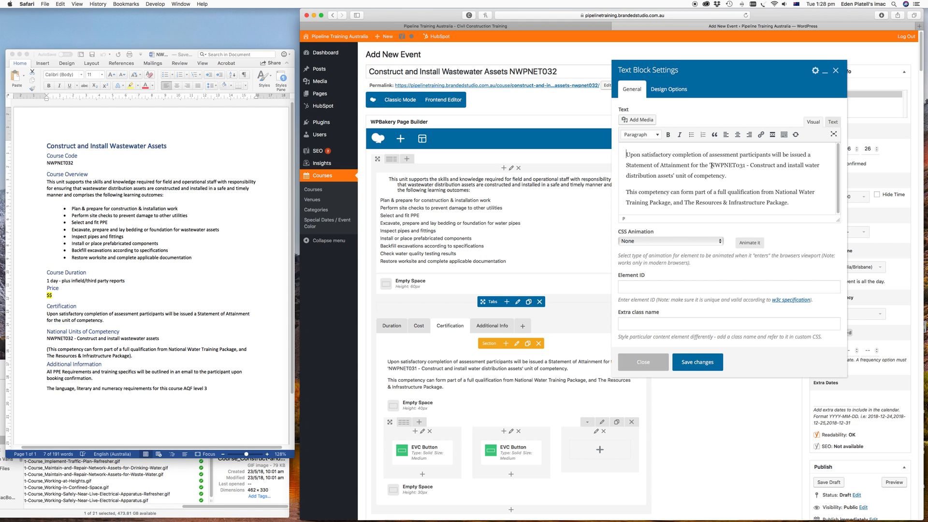
pyautogui.moveTo(710, 165); pyautogui.dragTo(674, 179)
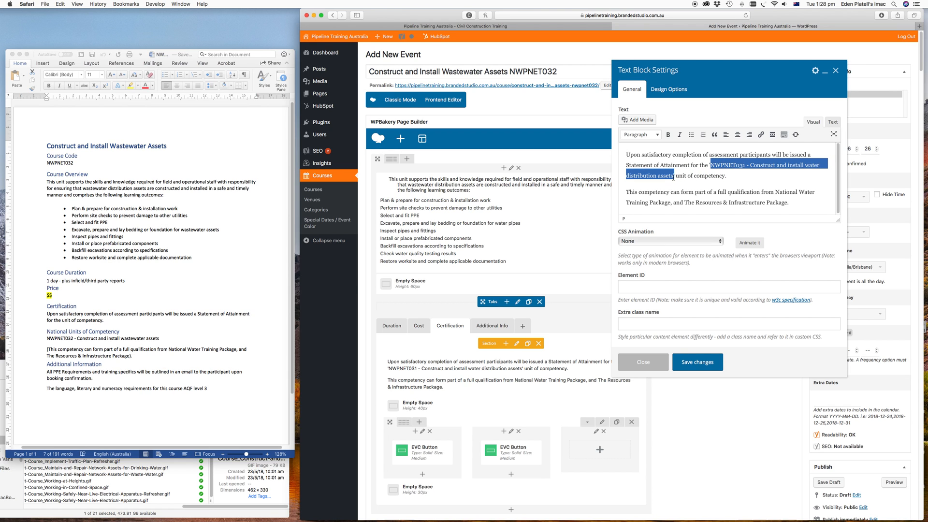
pyautogui.press('super+v')
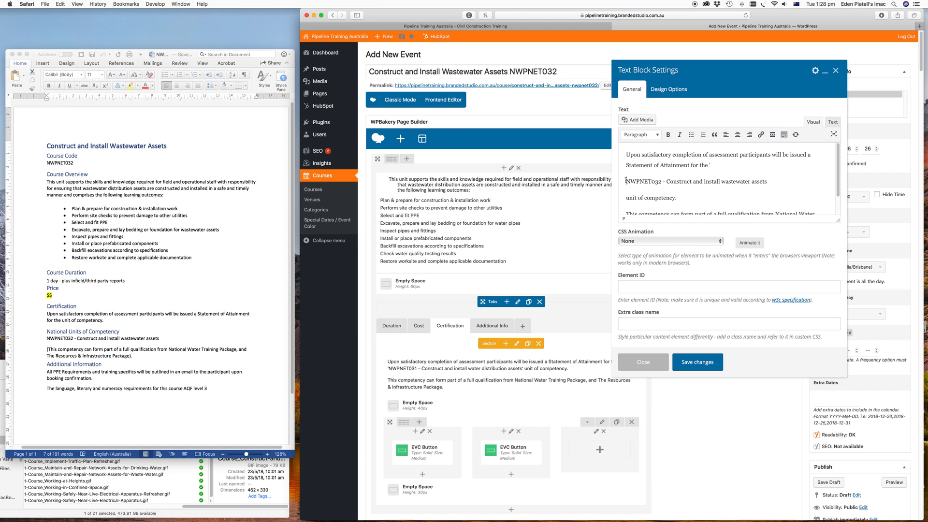
pyautogui.press('BackSpace')
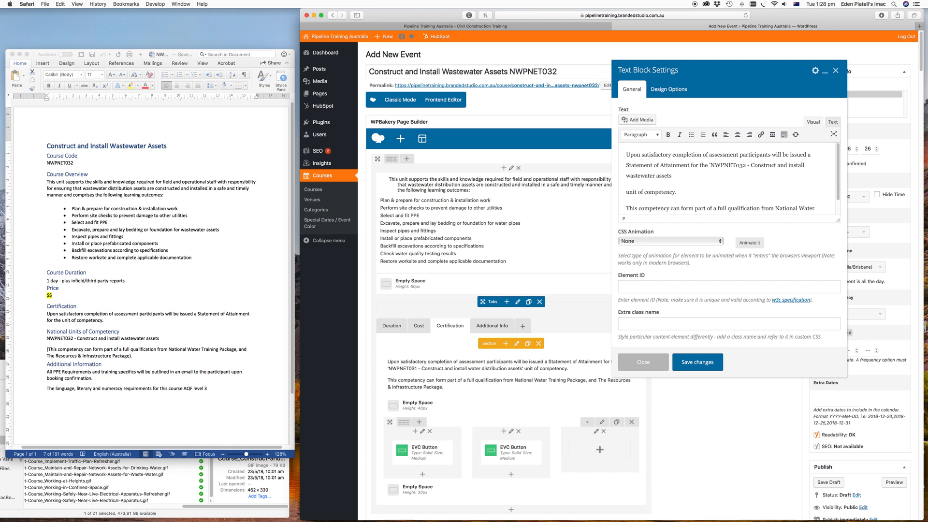
pyautogui.click(627, 191)
pyautogui.press('BackSpace')
pyautogui.write("' unit of competency.")
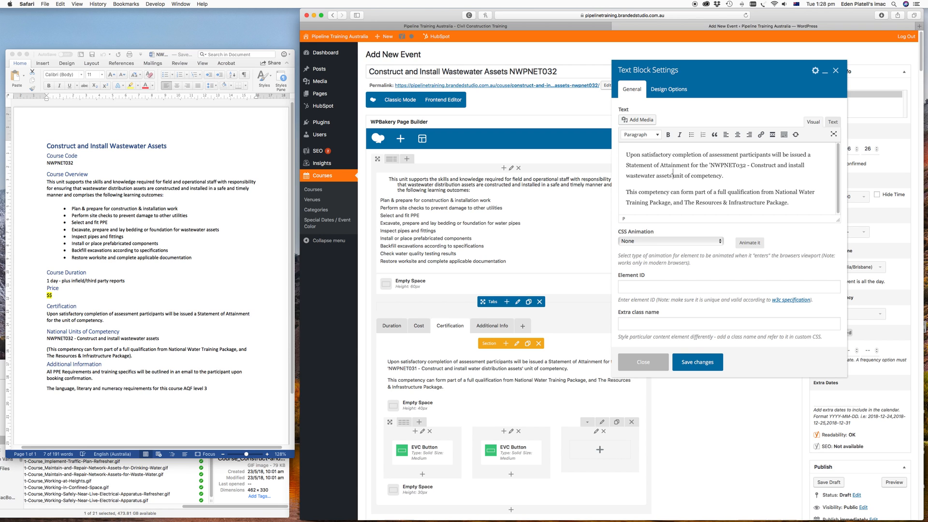
pyautogui.click(699, 364)
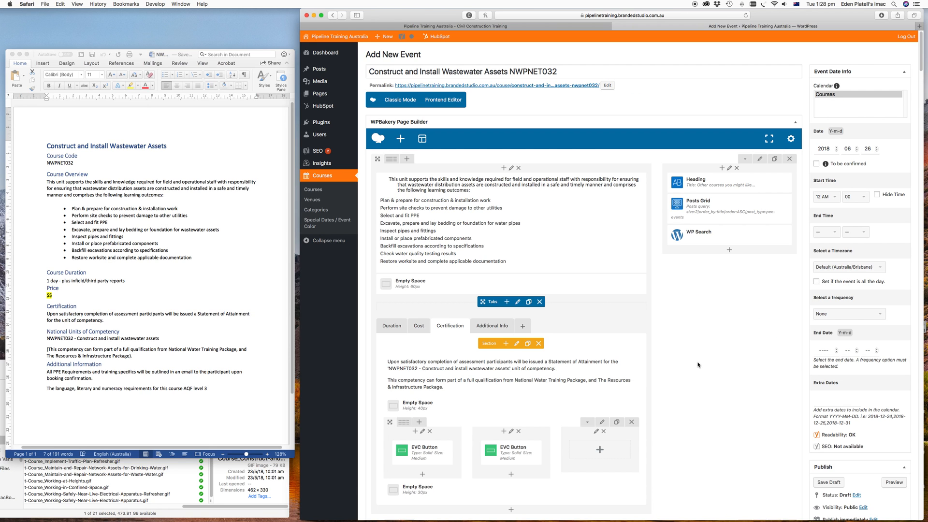
# - Review the contents of the Additional Info tab
pyautogui.scroll(-1, 698, 367)
pyautogui.click(484, 317)
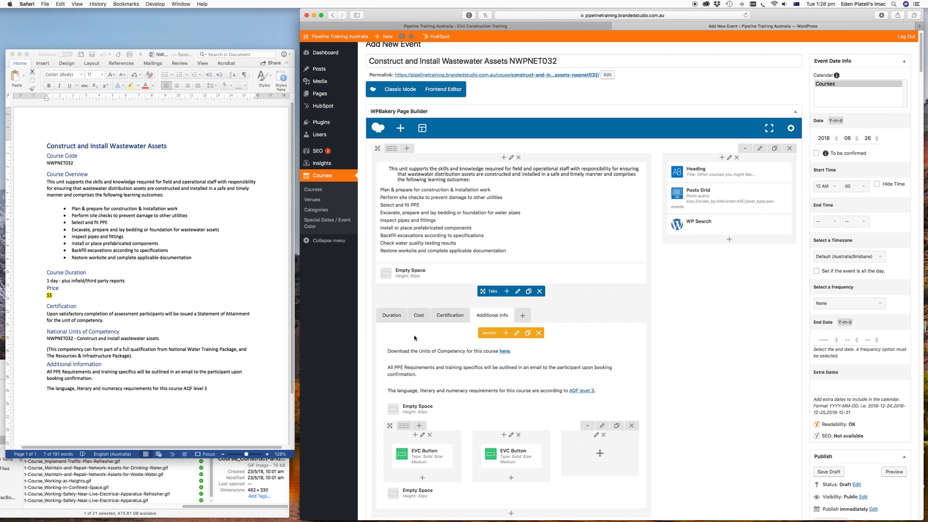
pyautogui.click(209, 330)
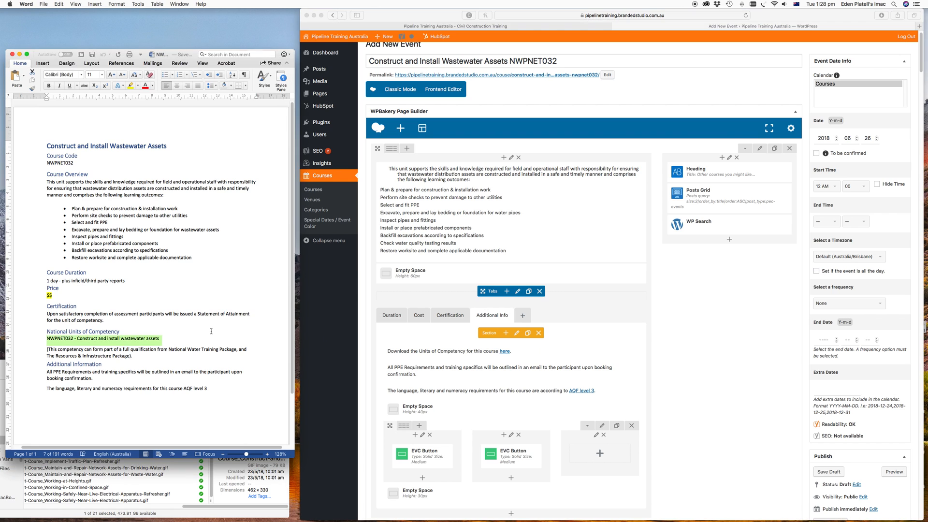
# - Tick the NSW, Short Course and Water event categories and publish the event
pyautogui.scroll(-2, 209, 330)
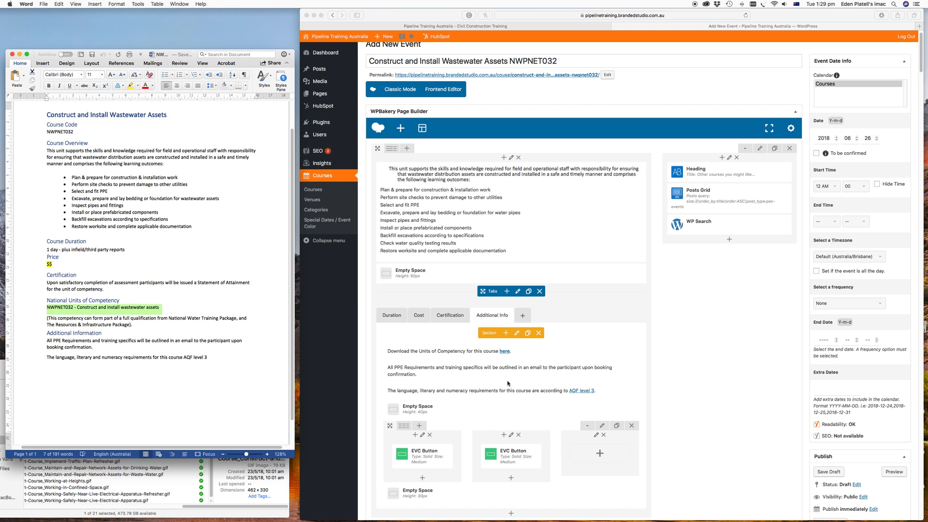
pyautogui.scroll(-2, 696, 360)
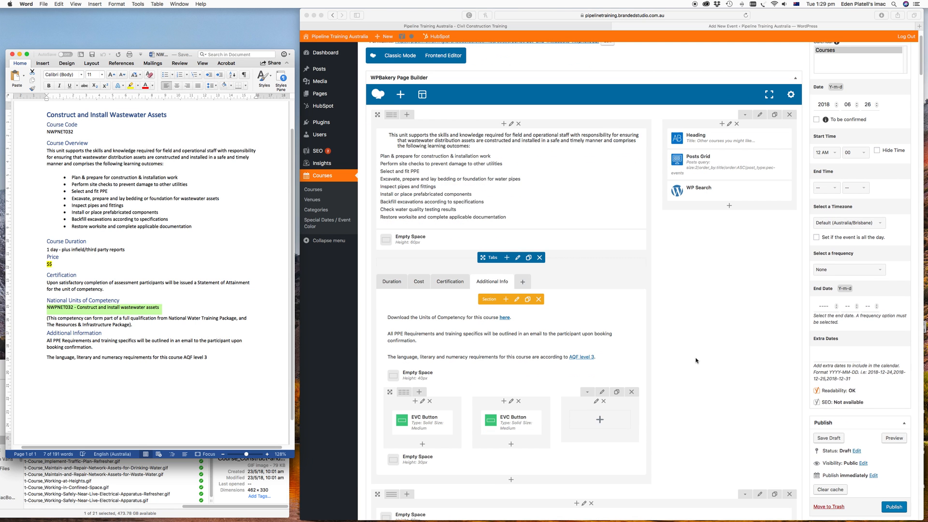
pyautogui.scroll(-15, 696, 360)
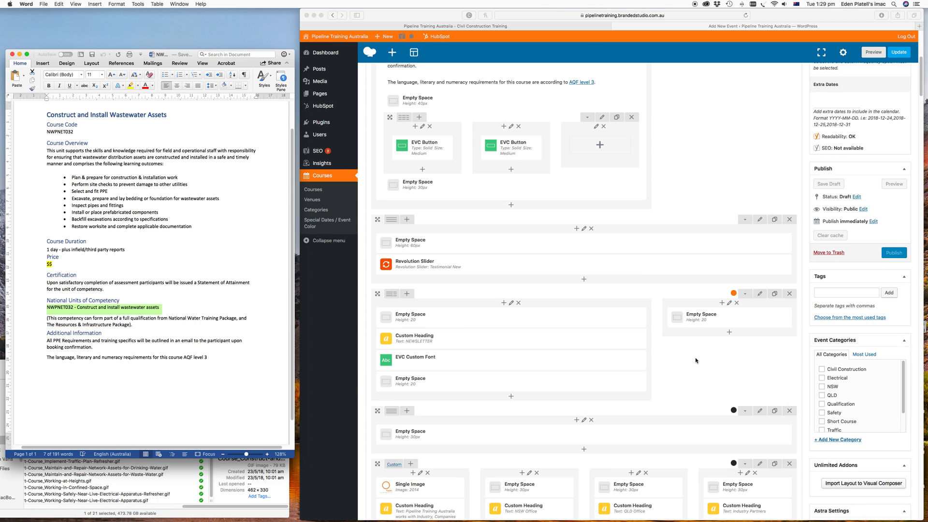
pyautogui.scroll(-1, 696, 361)
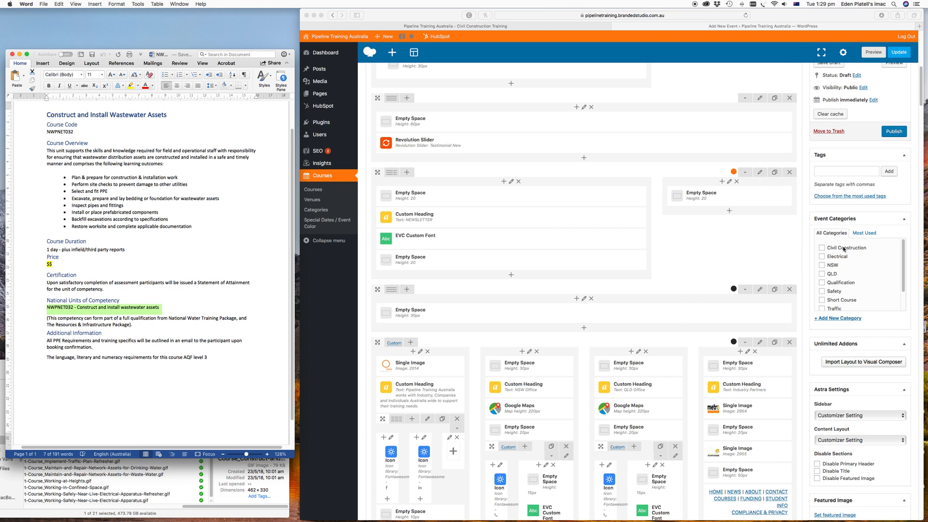
pyautogui.click(822, 266)
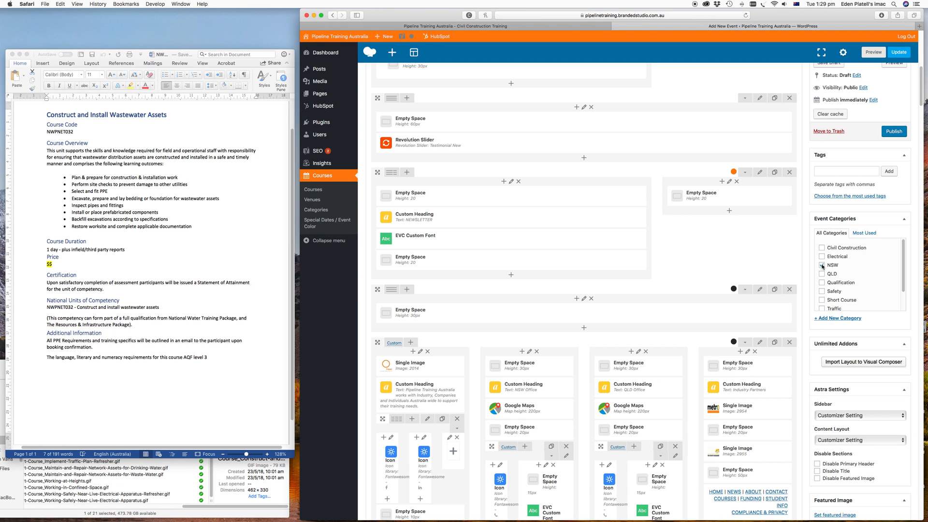
pyautogui.click(822, 301)
pyautogui.scroll(-3, 826, 291)
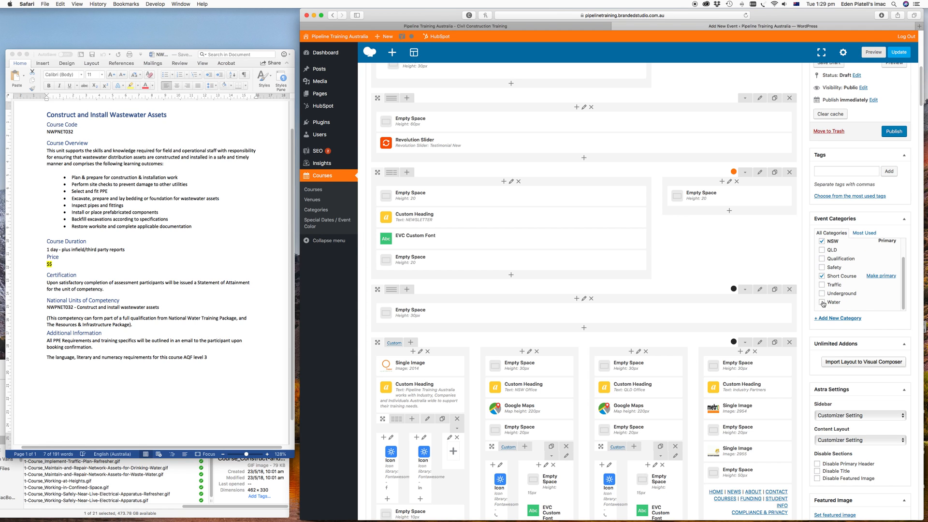
pyautogui.click(822, 303)
pyautogui.click(894, 132)
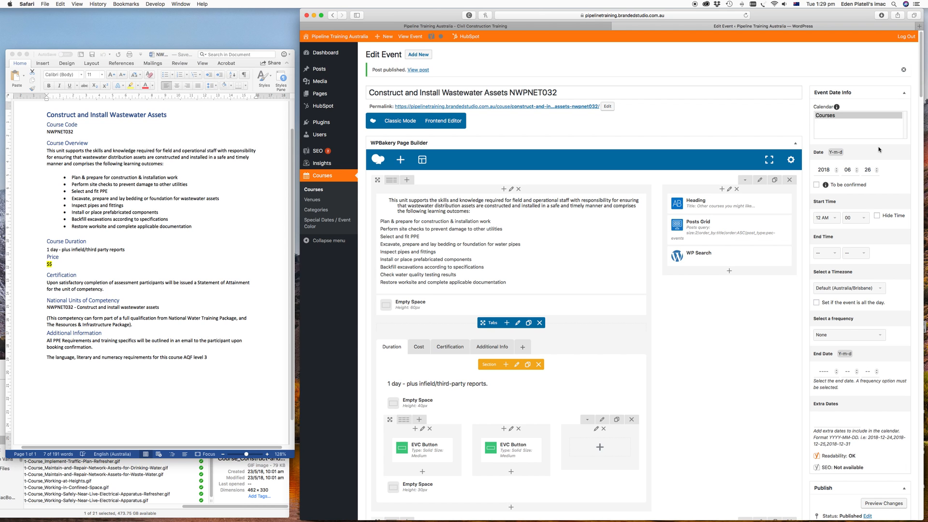
# - Set the SEO focus keyword to Wastewater Assets and update the event
pyautogui.scroll(-15, 879, 149)
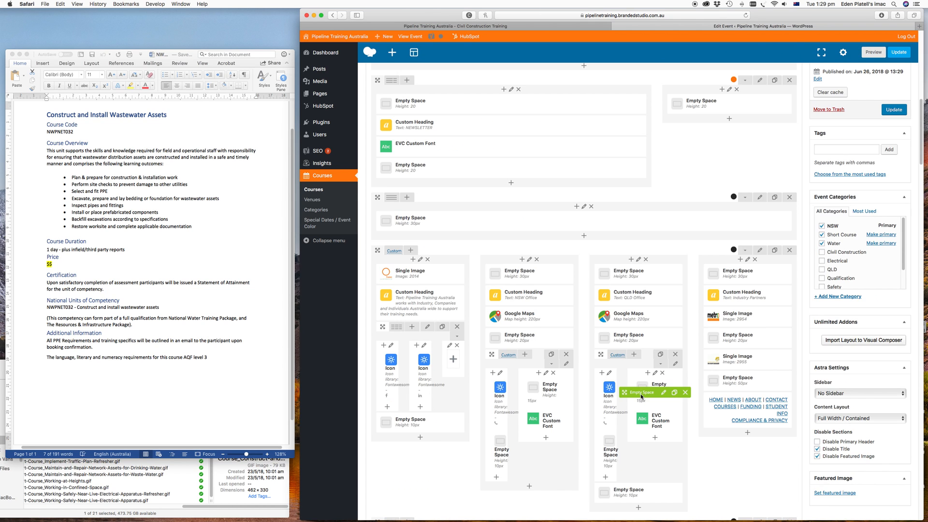
pyautogui.scroll(-10, 640, 393)
pyautogui.scroll(-5, 641, 396)
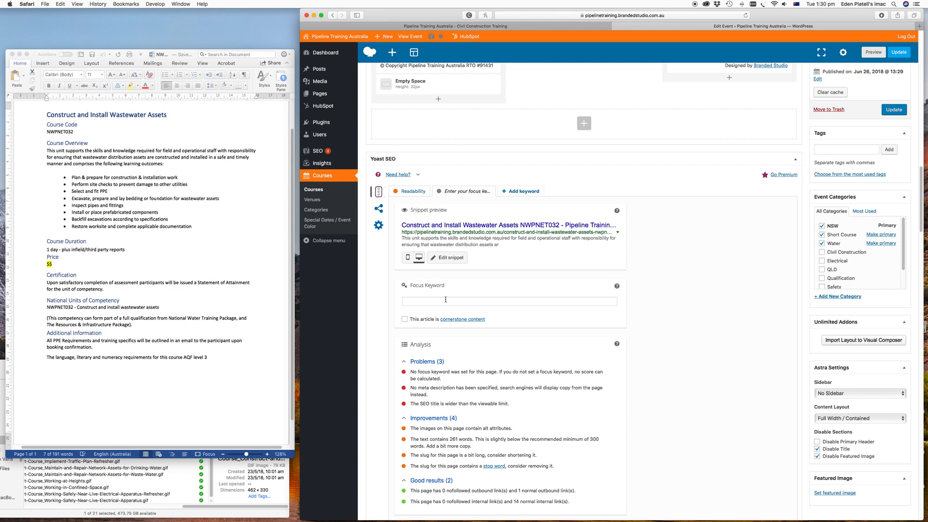
pyautogui.click(414, 300)
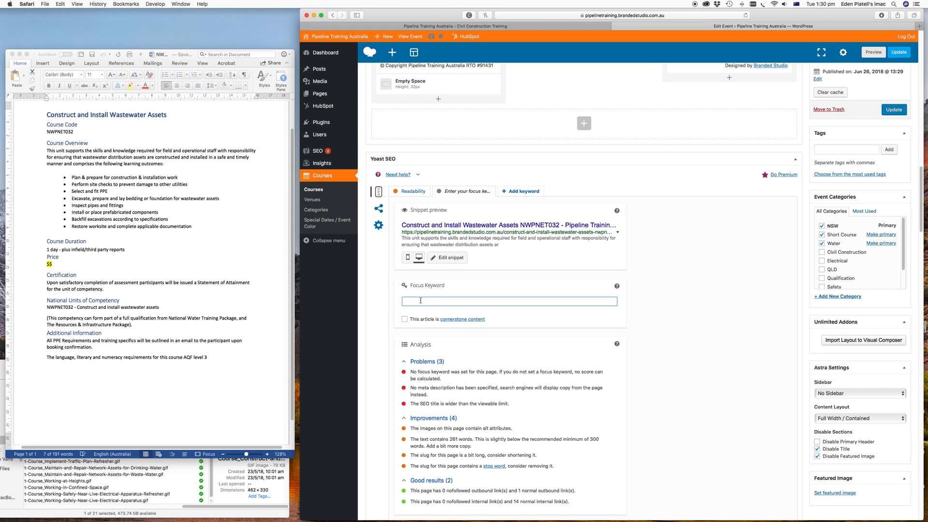
pyautogui.write('Wastewater Assets')
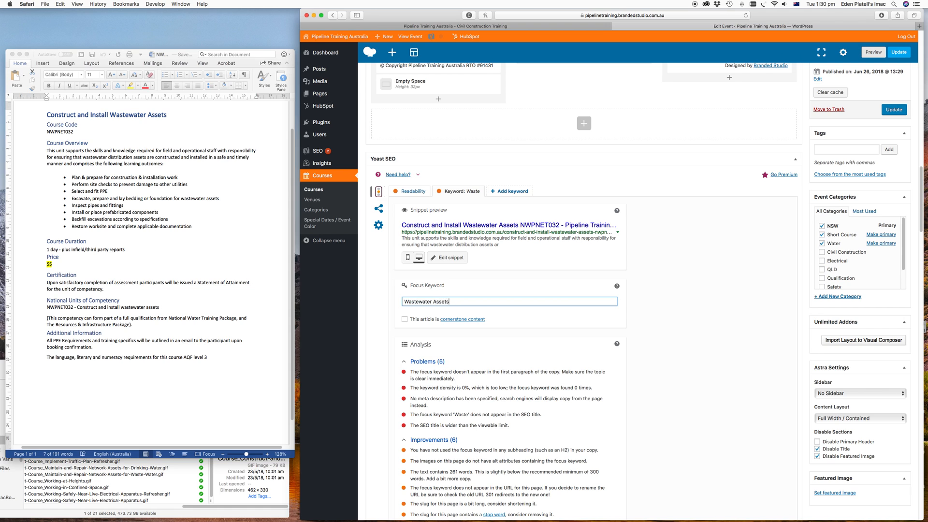
pyautogui.click(894, 110)
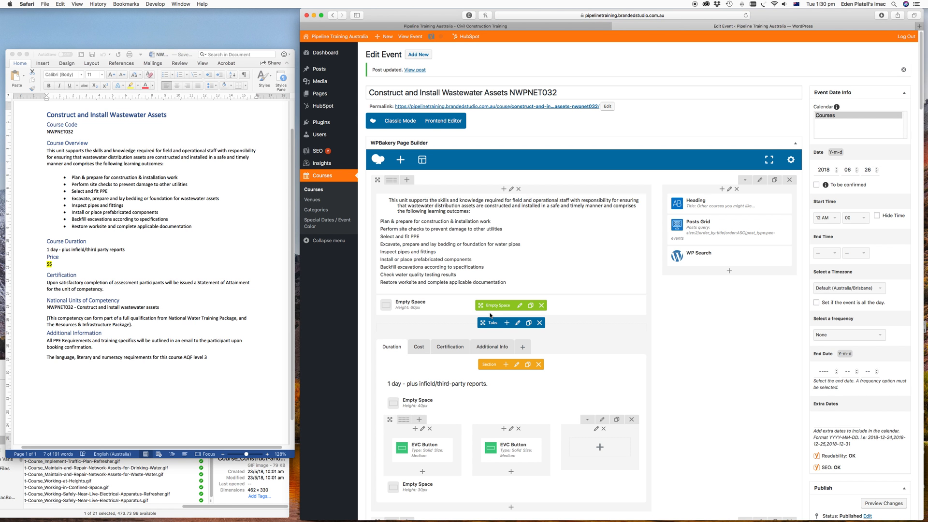
# - Open the SEO snippet editor and copy the first sentence of the Course Overview from the Word document
pyautogui.scroll(-15, 496, 304)
pyautogui.scroll(-5, 490, 315)
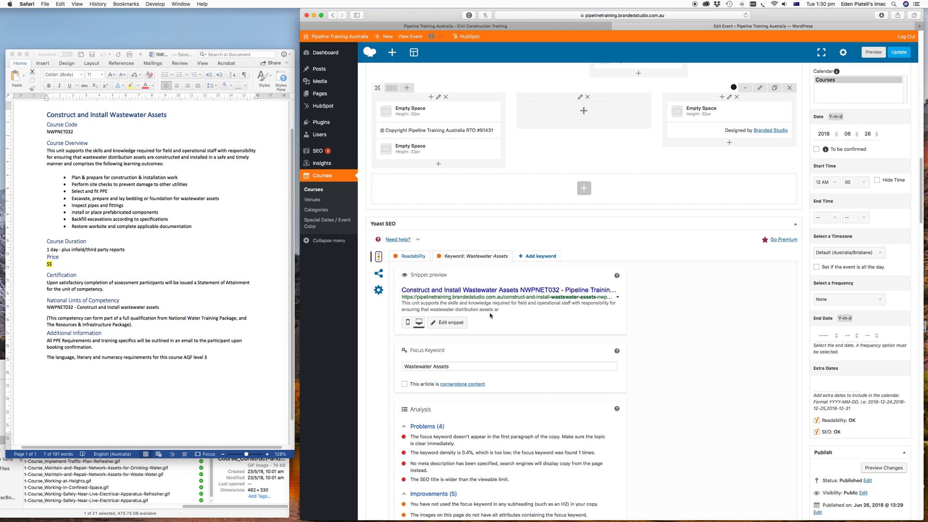
pyautogui.scroll(1, 490, 315)
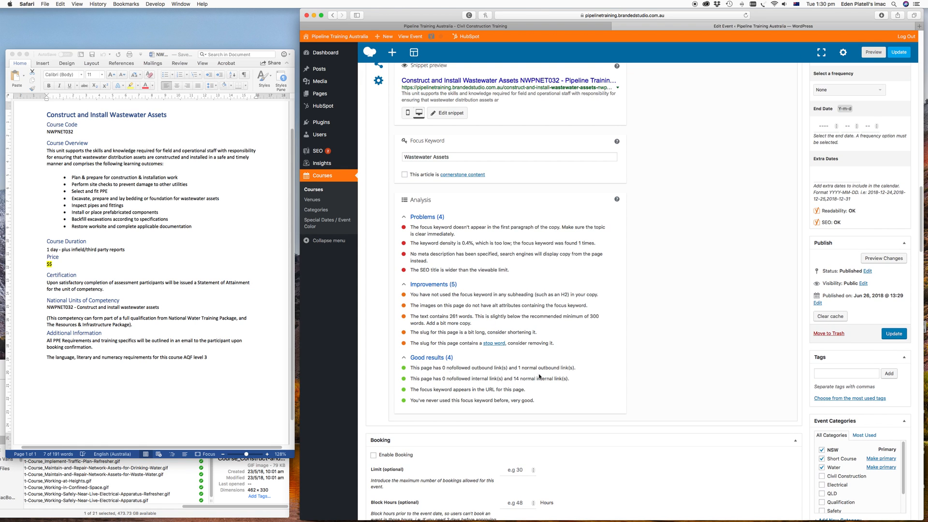
pyautogui.scroll(2, 459, 315)
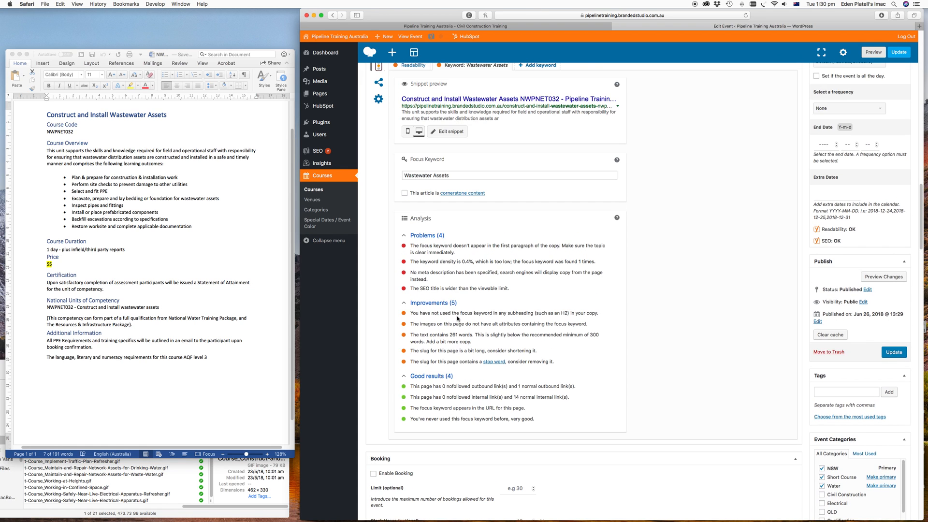
pyautogui.click(445, 143)
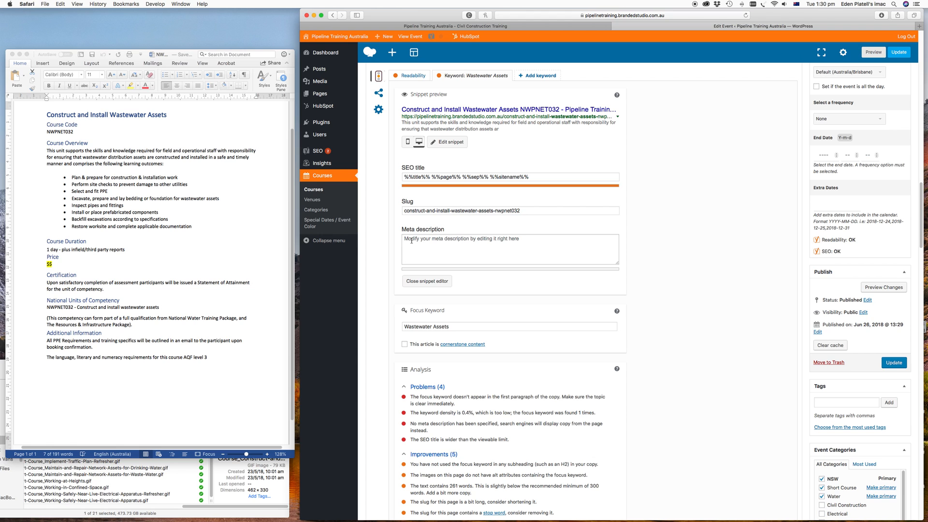
pyautogui.click(47, 150)
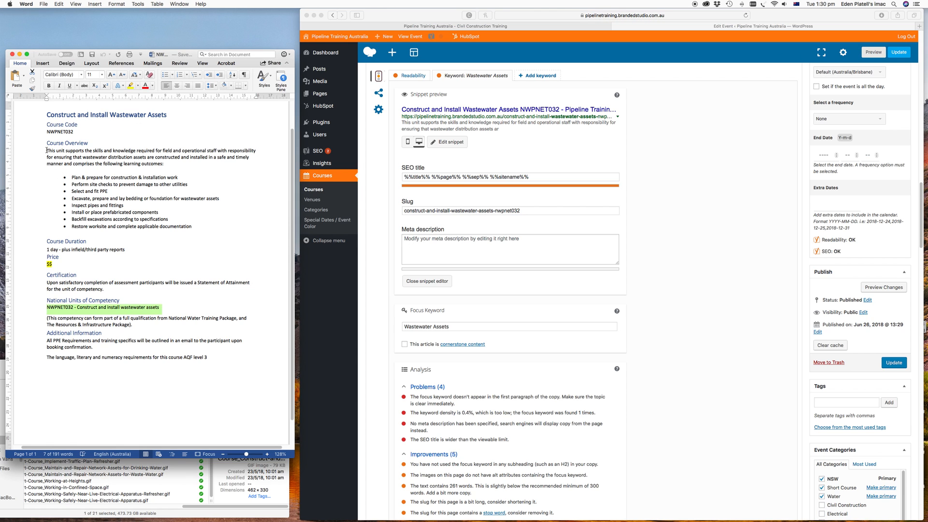
pyautogui.moveTo(46, 151); pyautogui.dragTo(65, 162)
pyautogui.press('super+c')
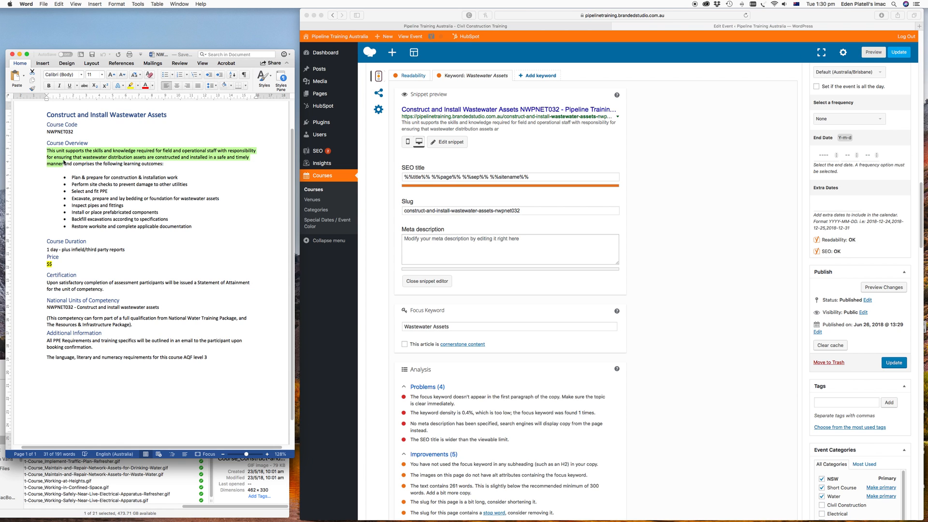
# - Paste the copied sentence as the meta description and update the event
pyautogui.click(418, 251)
pyautogui.click(412, 243)
pyautogui.press('super+v')
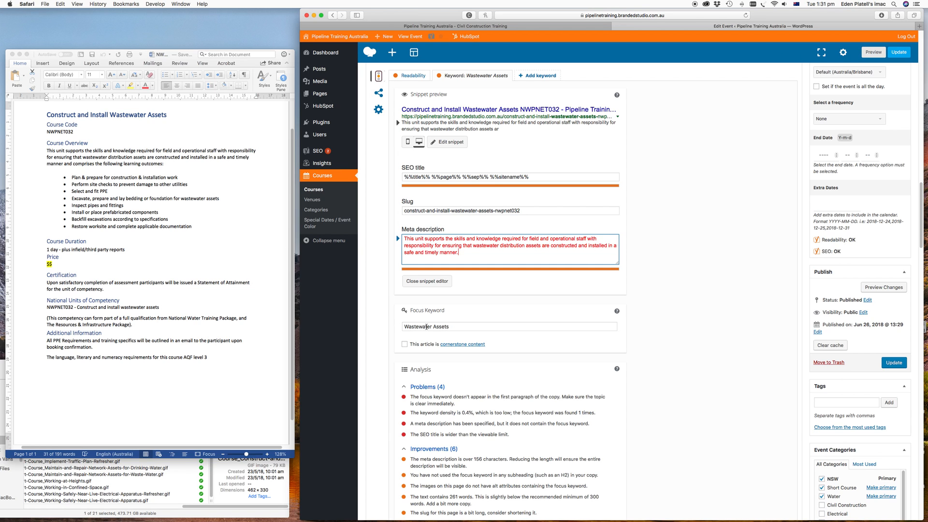
pyautogui.click(894, 362)
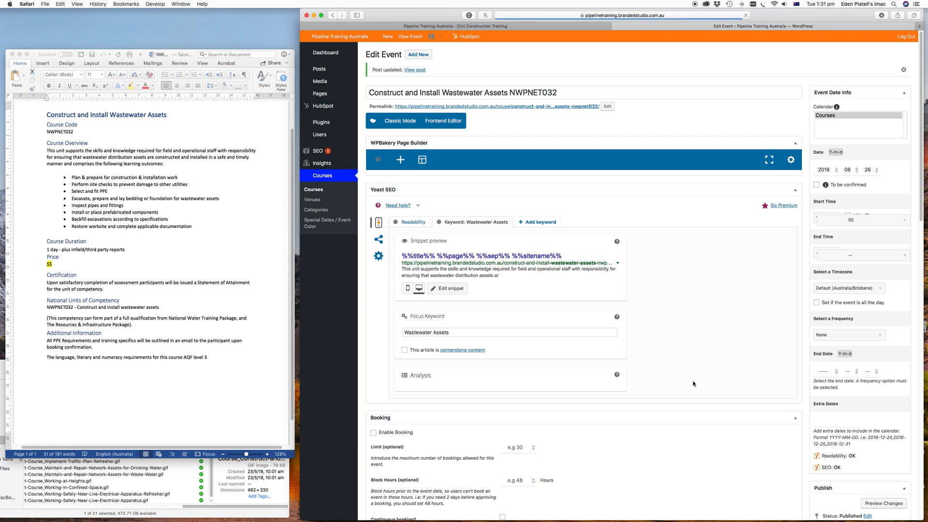
# - Set the event's Location / Venue to NSW Learning Centre
pyautogui.scroll(-8, 693, 384)
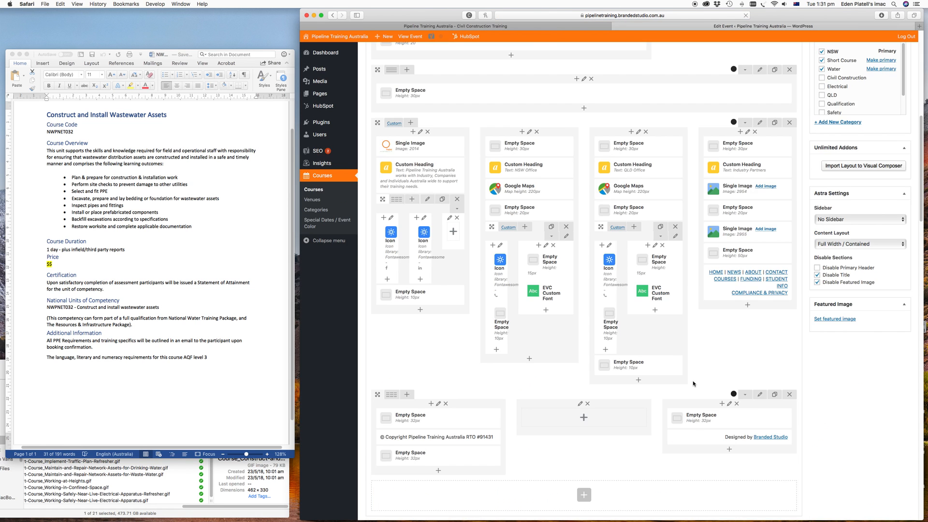
pyautogui.scroll(-5, 692, 381)
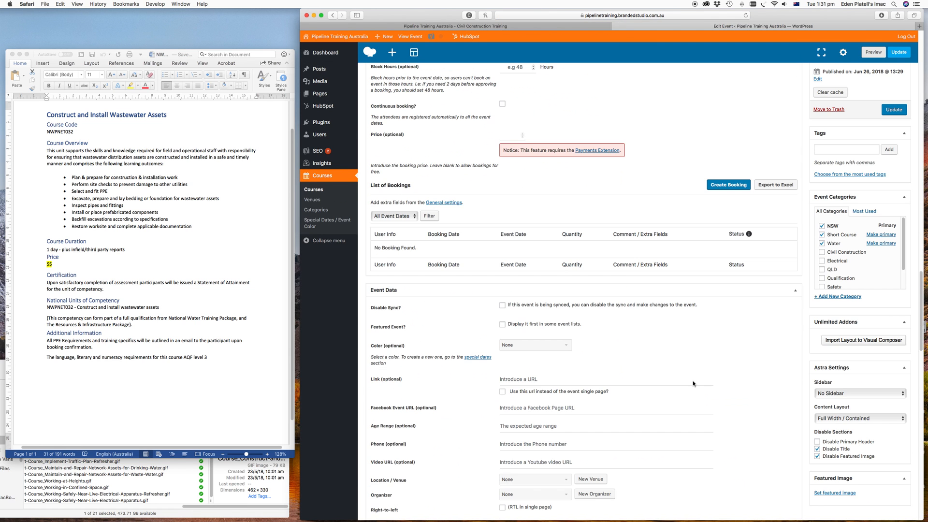
pyautogui.scroll(-4, 656, 342)
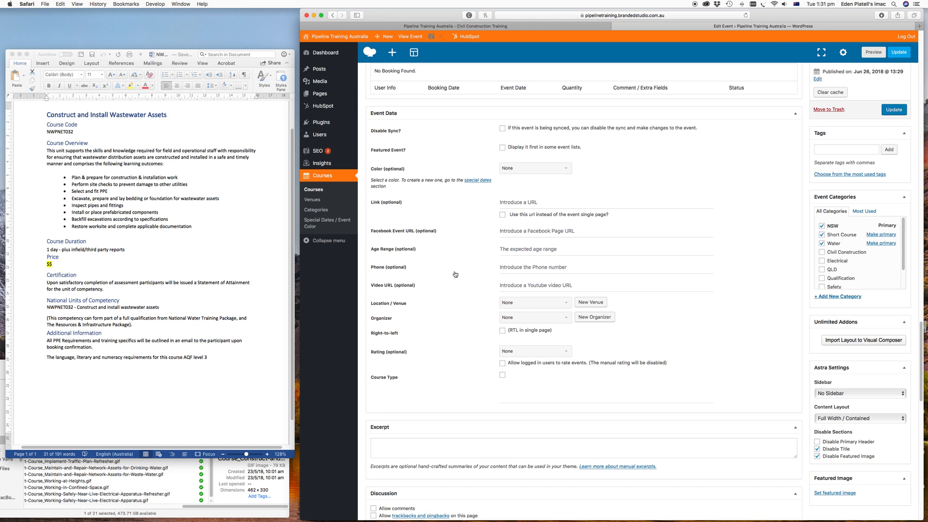
pyautogui.click(530, 303)
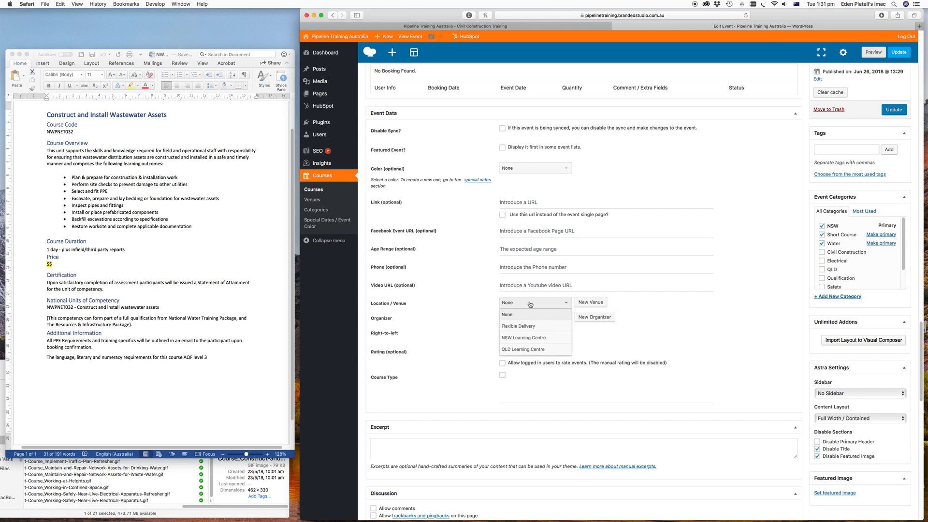
pyautogui.click(544, 338)
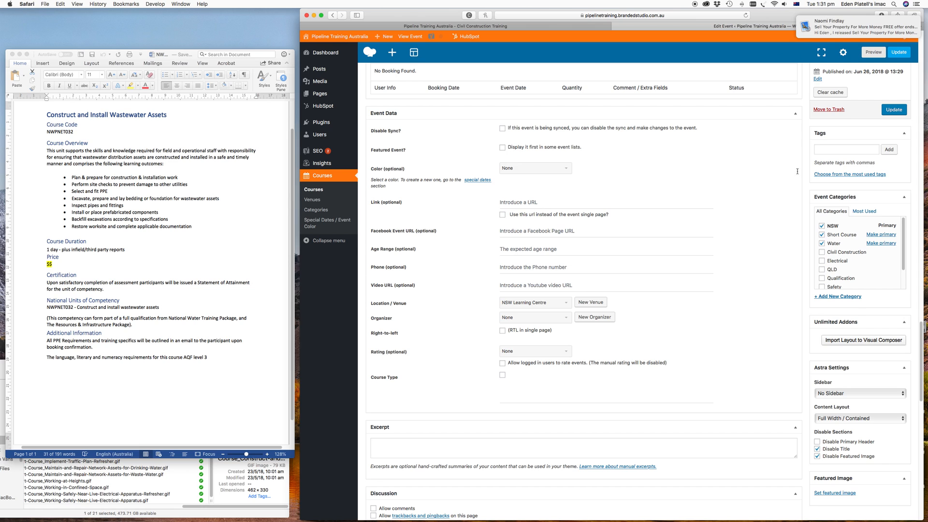
# - Save the venue change, then set the event's start year to 2019 and hide the start time
pyautogui.click(893, 110)
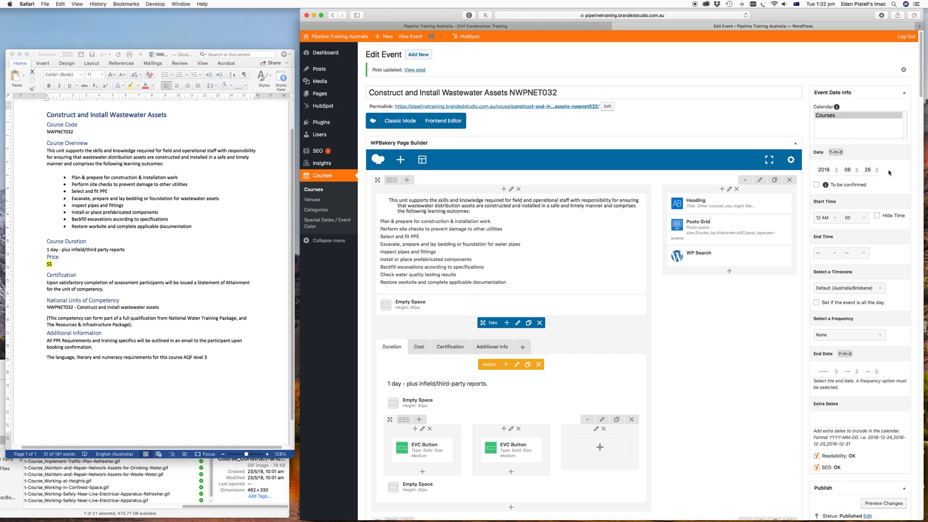
pyautogui.click(837, 172)
pyautogui.click(838, 169)
pyautogui.click(878, 217)
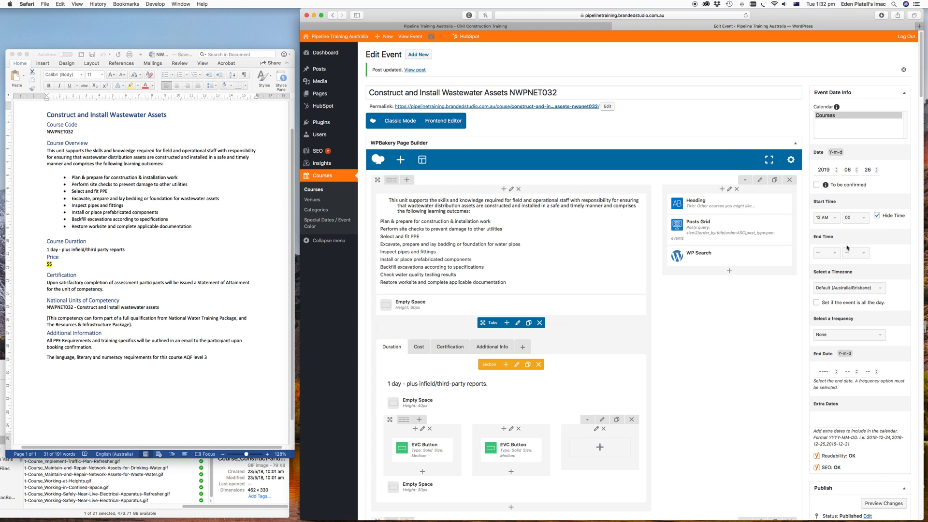
# - Upload Short-Course_Construct-and-Install-Water-Distribution-Assets.gif from Finder as the featured image and update the event
pyautogui.scroll(-3, 877, 259)
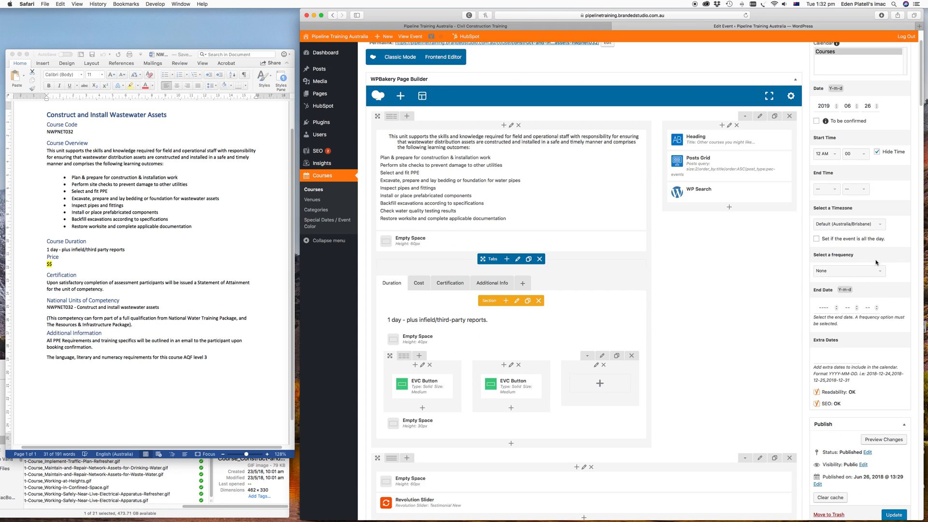
pyautogui.scroll(-1, 827, 275)
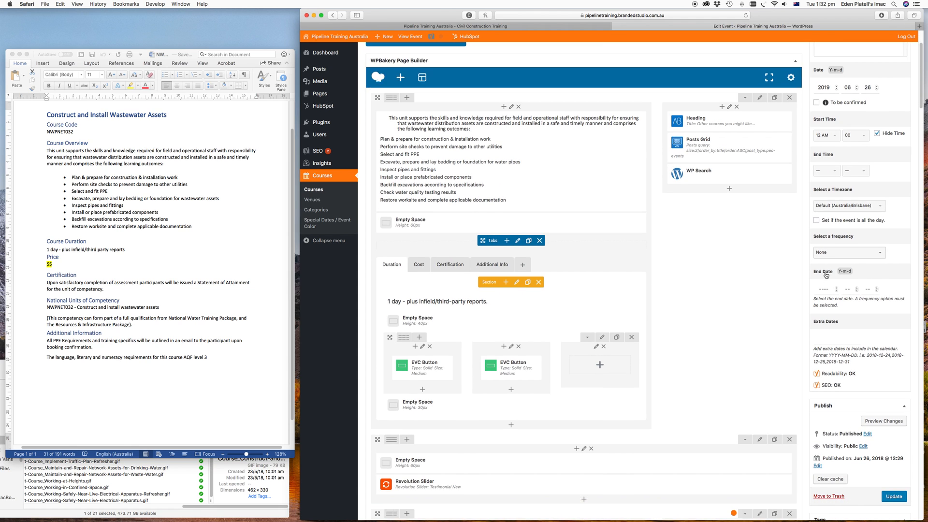
pyautogui.scroll(-3, 827, 276)
pyautogui.scroll(-3, 826, 272)
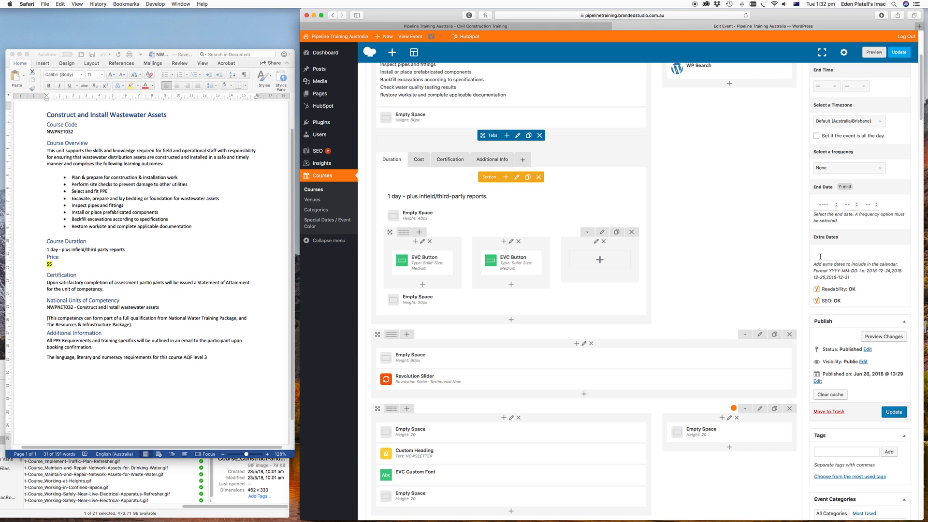
pyautogui.scroll(-1, 820, 256)
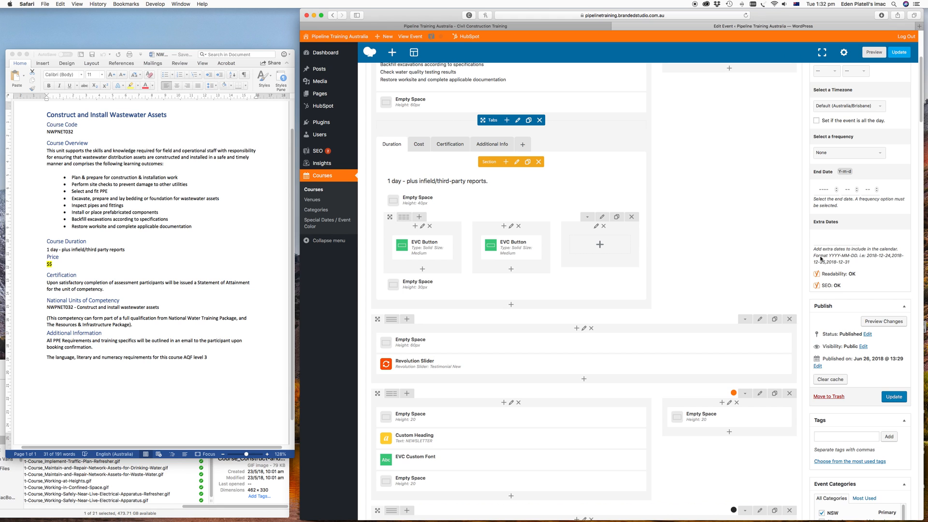
pyautogui.scroll(-8, 820, 258)
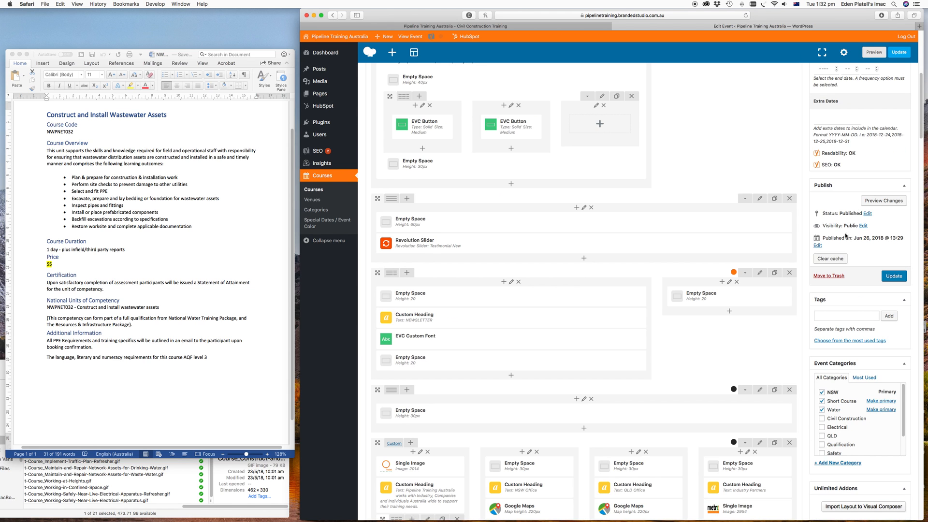
pyautogui.scroll(-7, 852, 306)
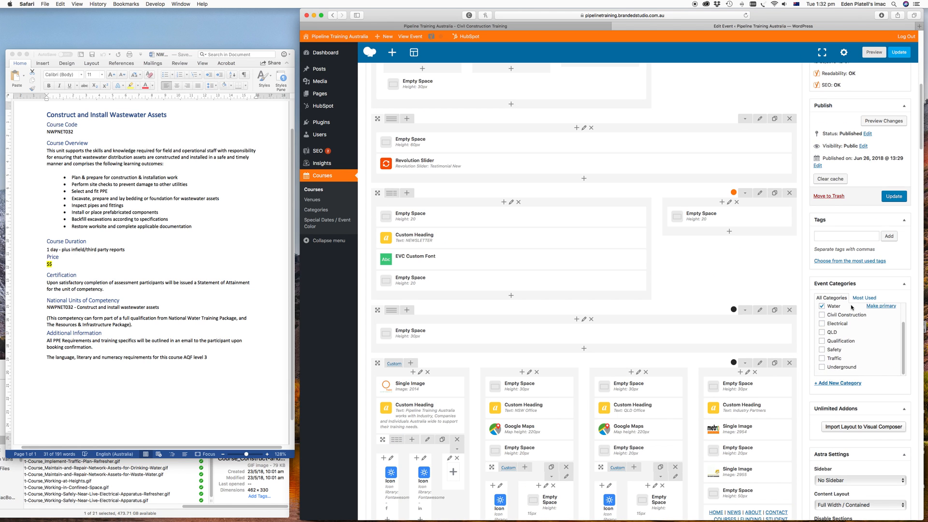
pyautogui.scroll(-6, 849, 310)
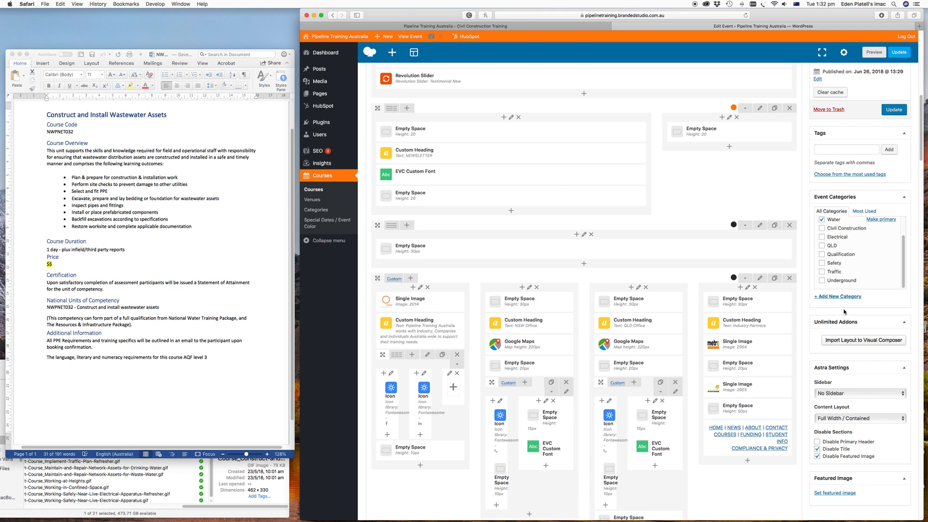
pyautogui.scroll(-15, 845, 312)
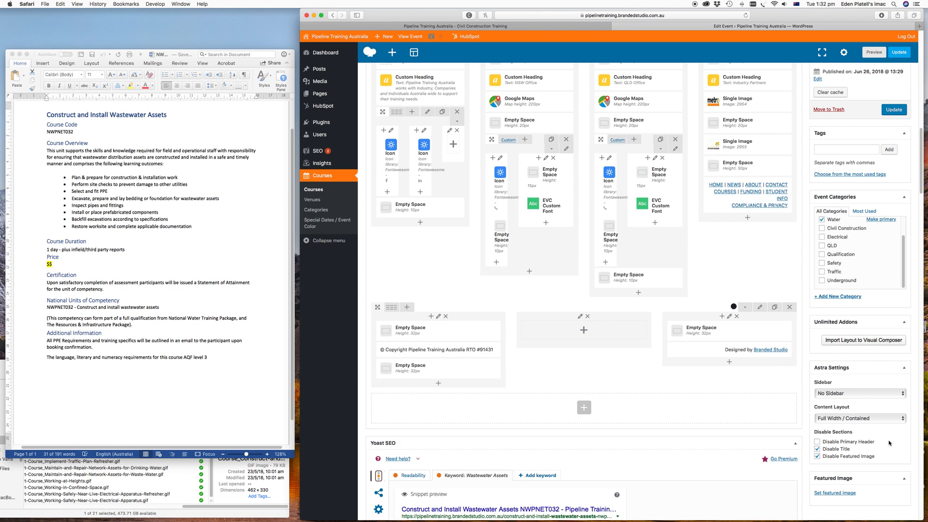
pyautogui.click(826, 493)
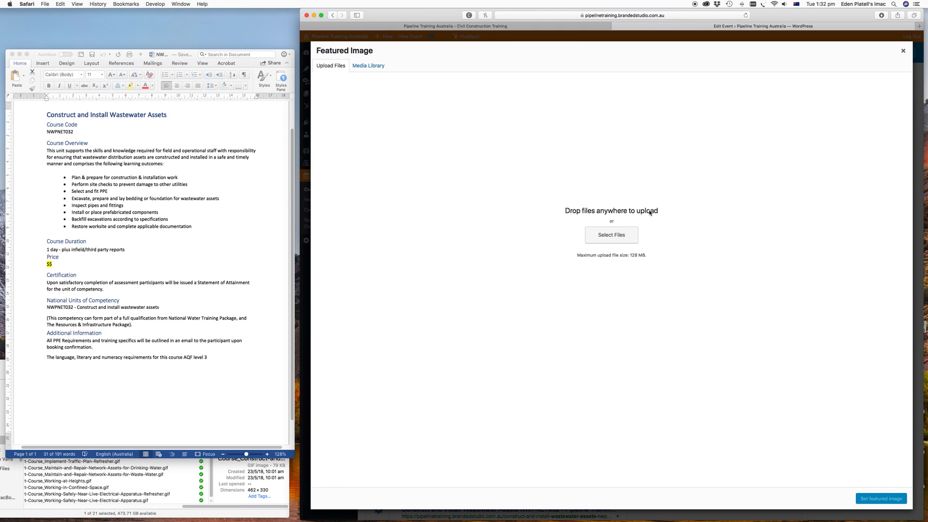
pyautogui.click(215, 513)
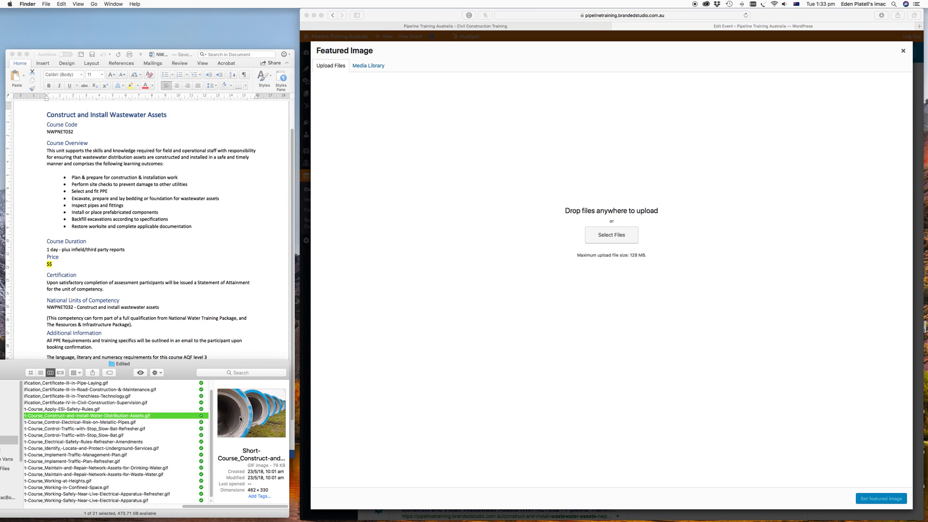
pyautogui.moveTo(240, 418); pyautogui.dragTo(423, 373)
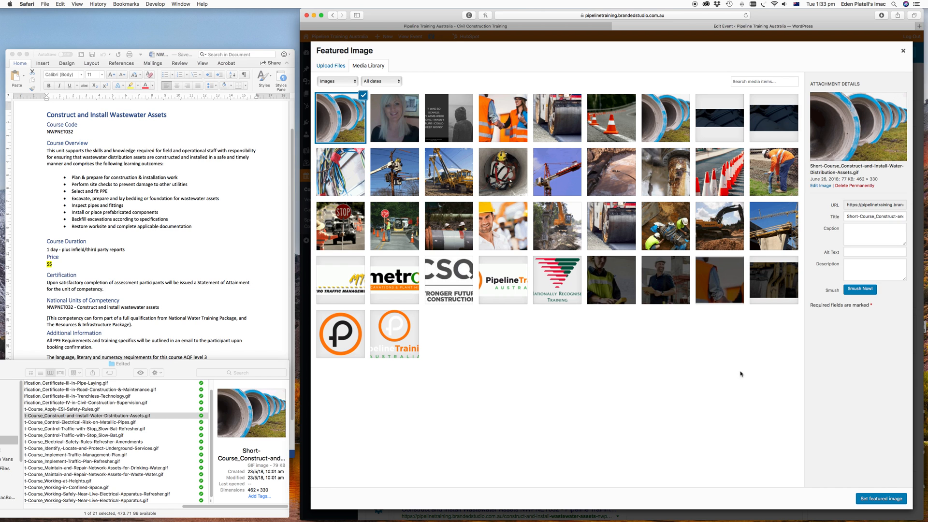
pyautogui.click(877, 501)
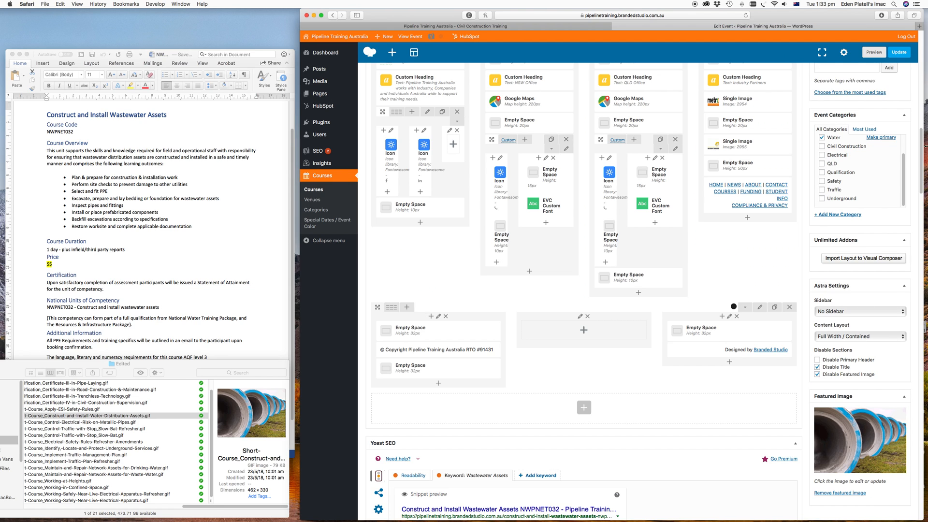
pyautogui.click(899, 52)
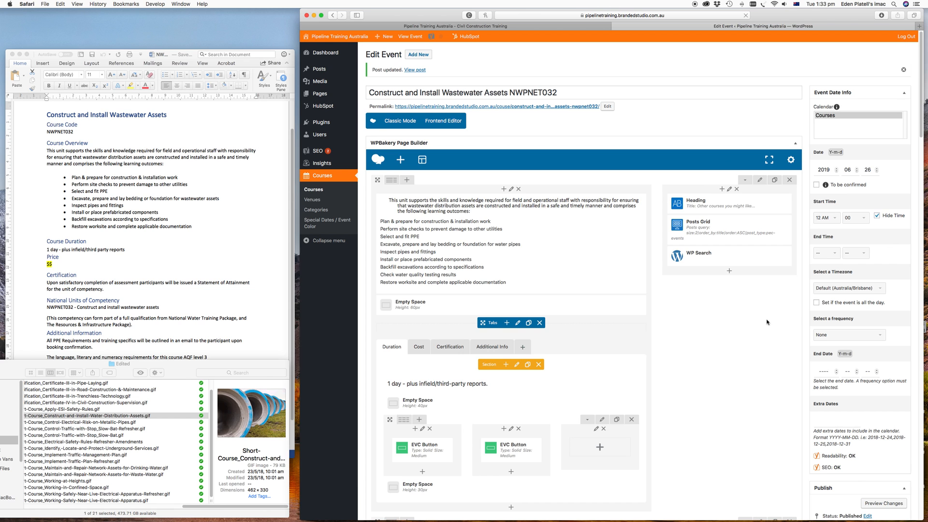
# - Uncheck Disable Title and Disable Featured Image in the Astra Settings, then update the event
pyautogui.scroll(-15, 768, 323)
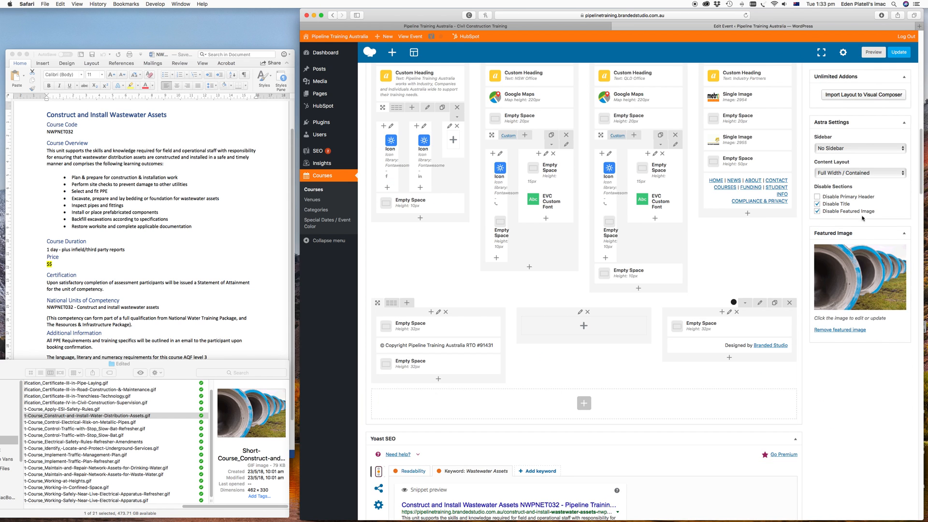
pyautogui.scroll(4, 862, 218)
pyautogui.click(817, 368)
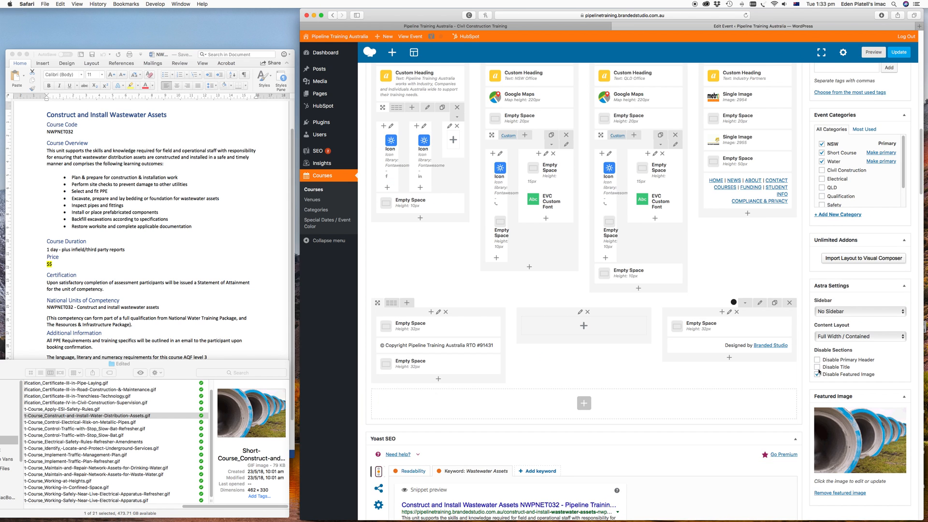
pyautogui.click(817, 375)
pyautogui.scroll(1, 861, 383)
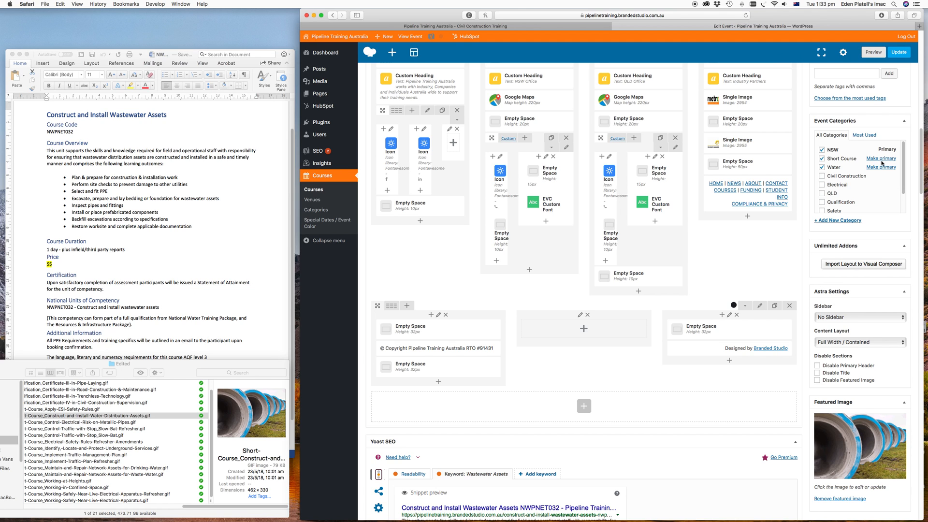
pyautogui.click(899, 53)
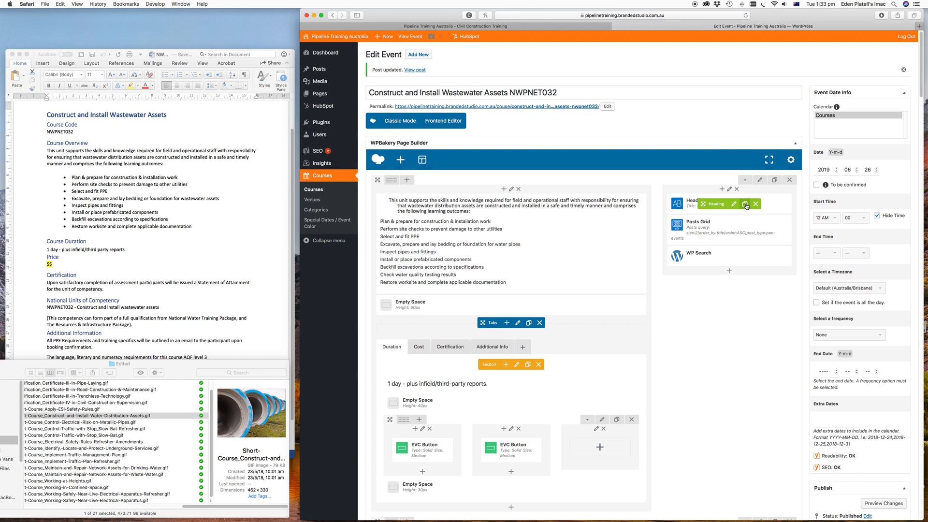
# - Duplicate the Heading element and move the copy to the top of the main content column
pyautogui.click(745, 205)
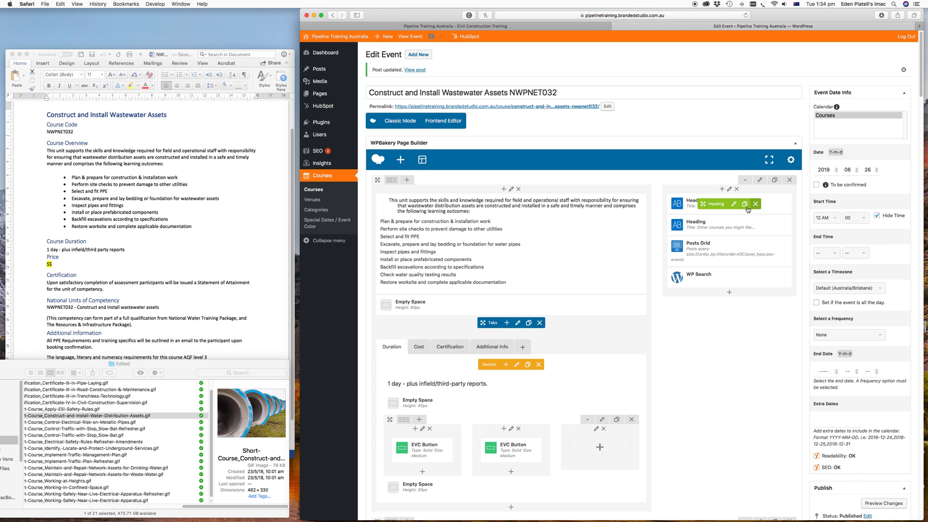
pyautogui.moveTo(703, 204); pyautogui.dragTo(481, 212)
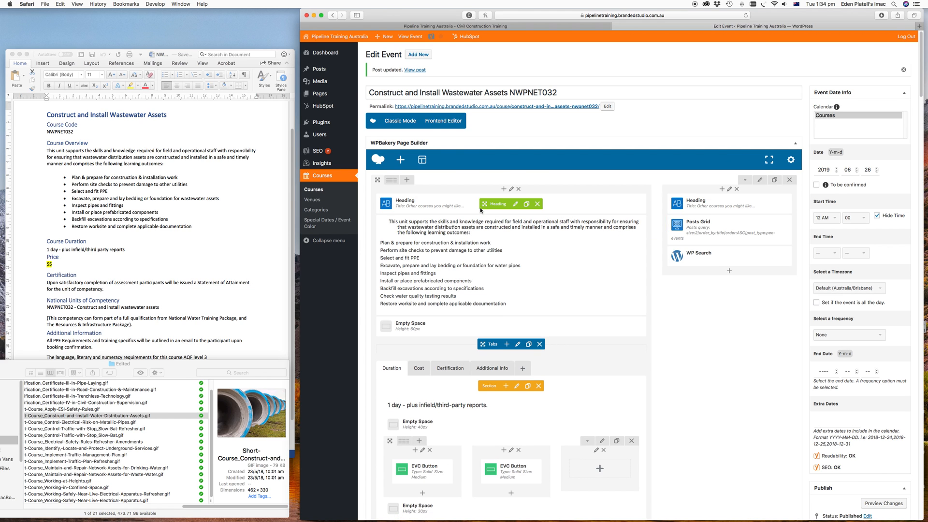
# - Copy the event title and paste it as the title of the new Heading element, saving the changes
pyautogui.click(565, 93)
pyautogui.moveTo(566, 92); pyautogui.dragTo(370, 93)
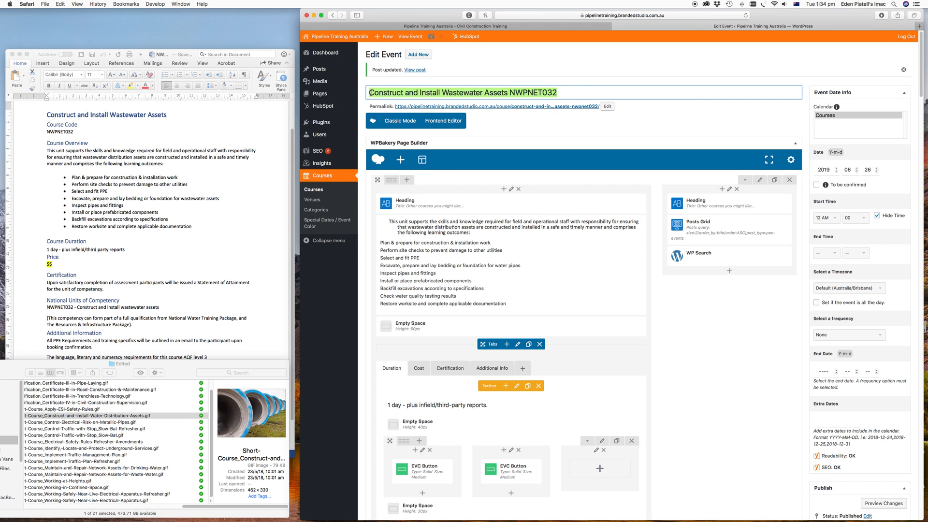
pyautogui.press('super+c')
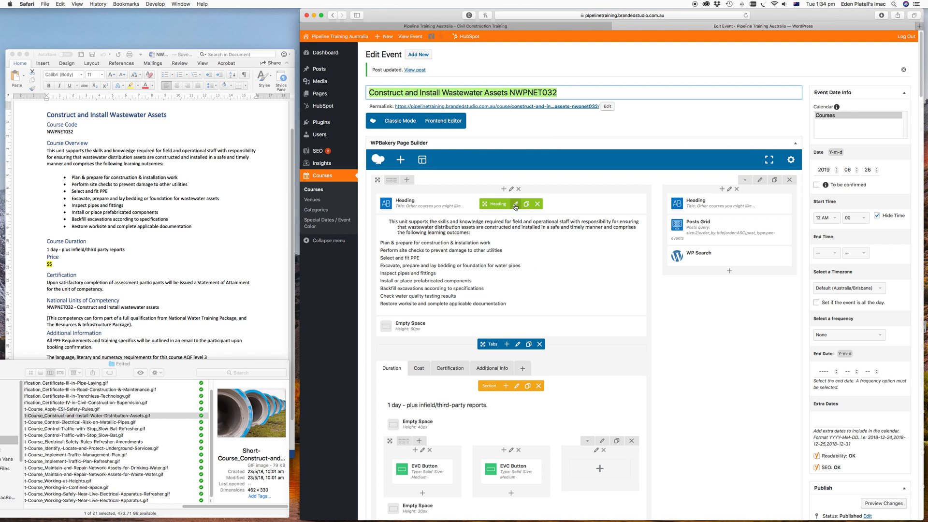
pyautogui.click(516, 207)
pyautogui.moveTo(694, 121); pyautogui.dragTo(611, 119)
pyautogui.press('super+v')
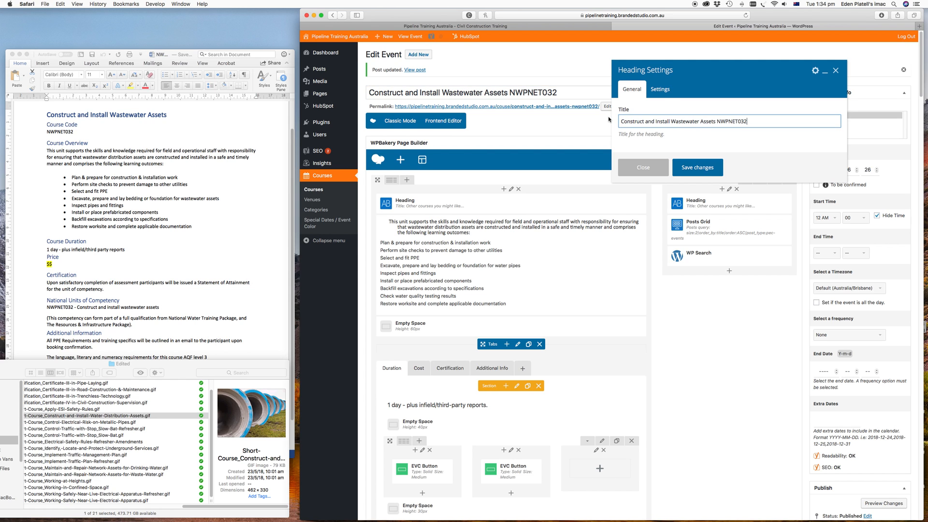
pyautogui.click(696, 167)
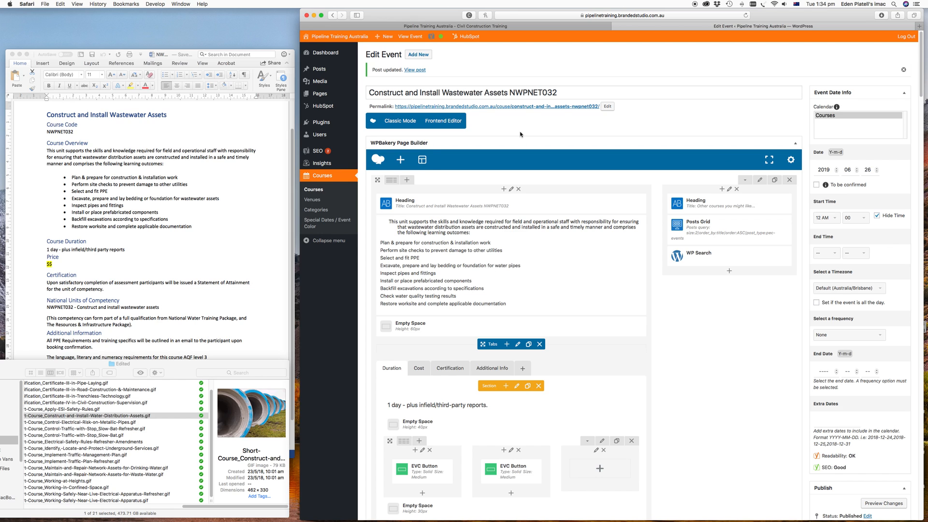
# - Save the current layout as a template named NSW_Construct and Install Wastewater Assets NWPNET032
pyautogui.click(422, 161)
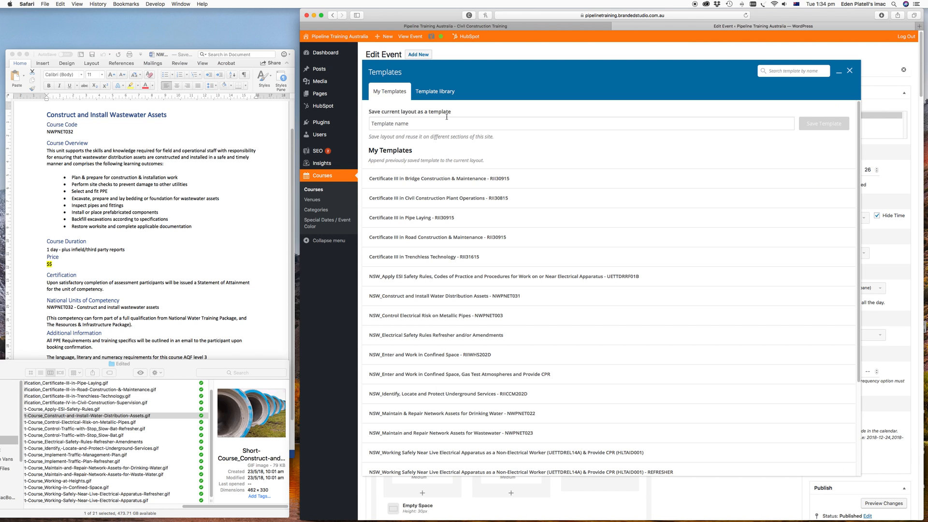
pyautogui.click(406, 124)
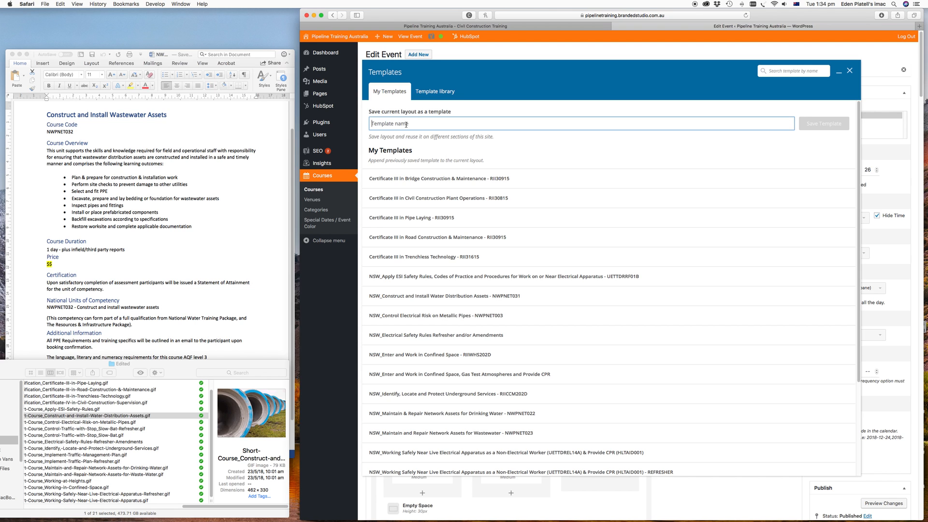
pyautogui.write('NSW')
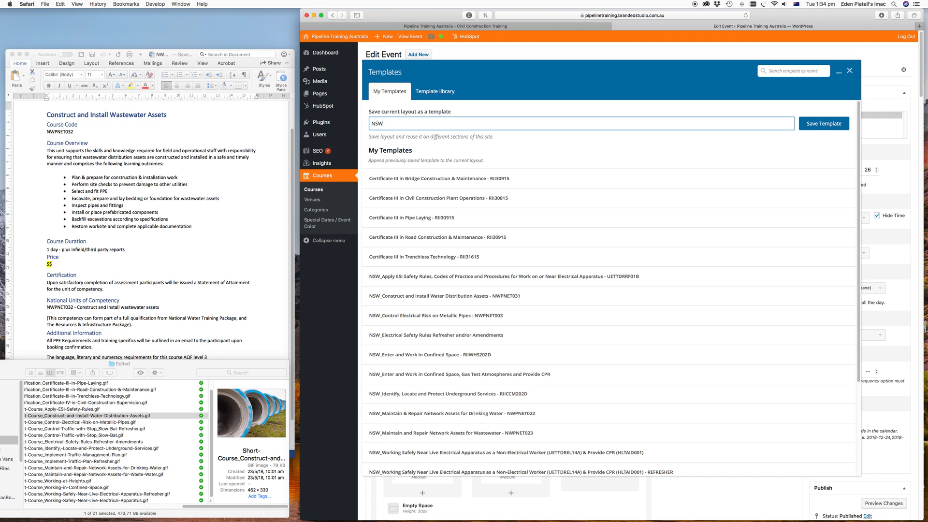
pyautogui.write('_')
pyautogui.press('super+v')
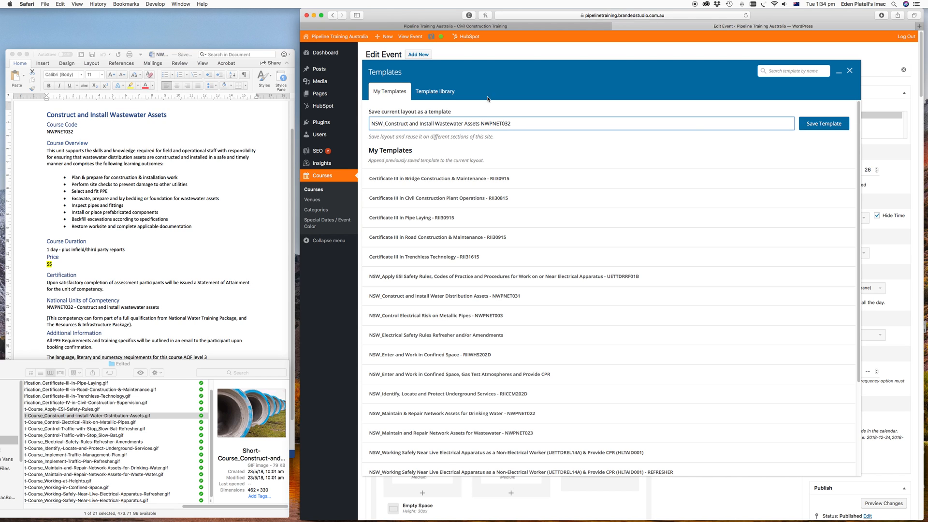
pyautogui.click(820, 128)
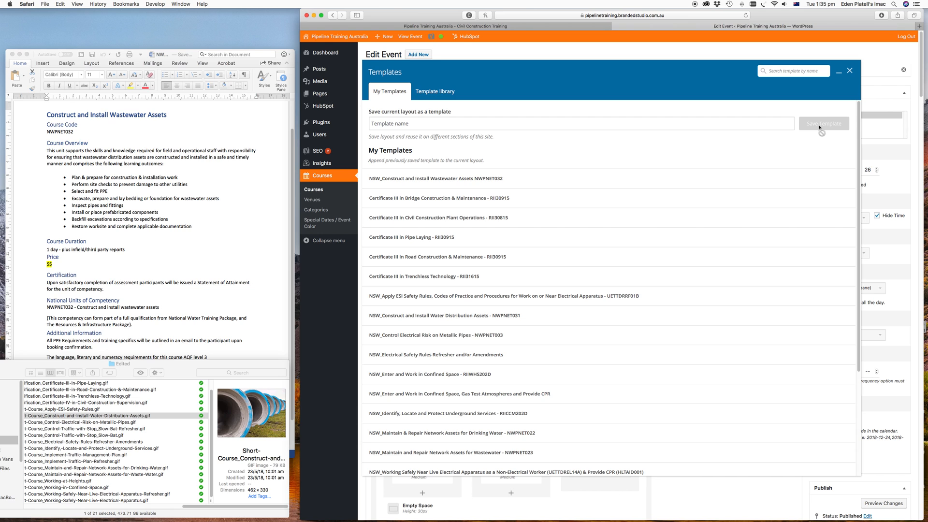
pyautogui.click(849, 72)
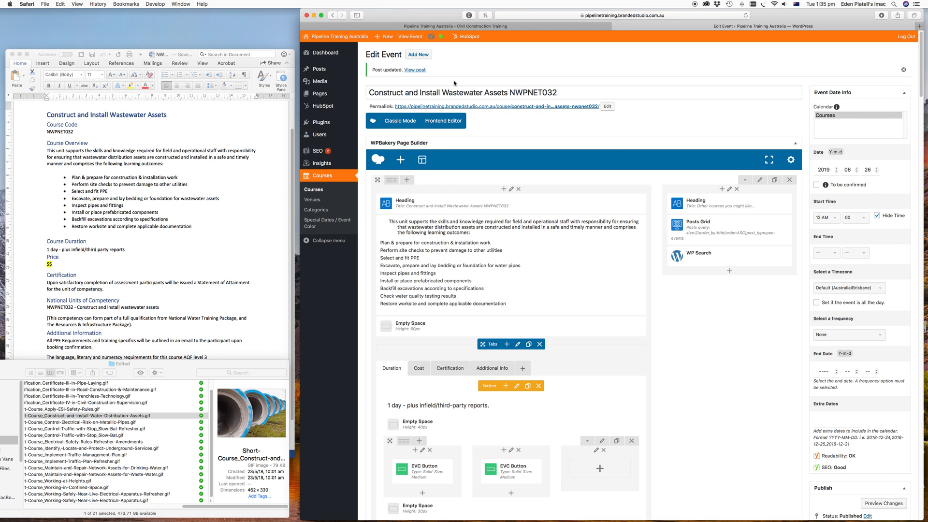
# - On the public site, filter the Courses page by Water and open the new Construct and Install Wastewater Assets course page to review it
pyautogui.click(449, 27)
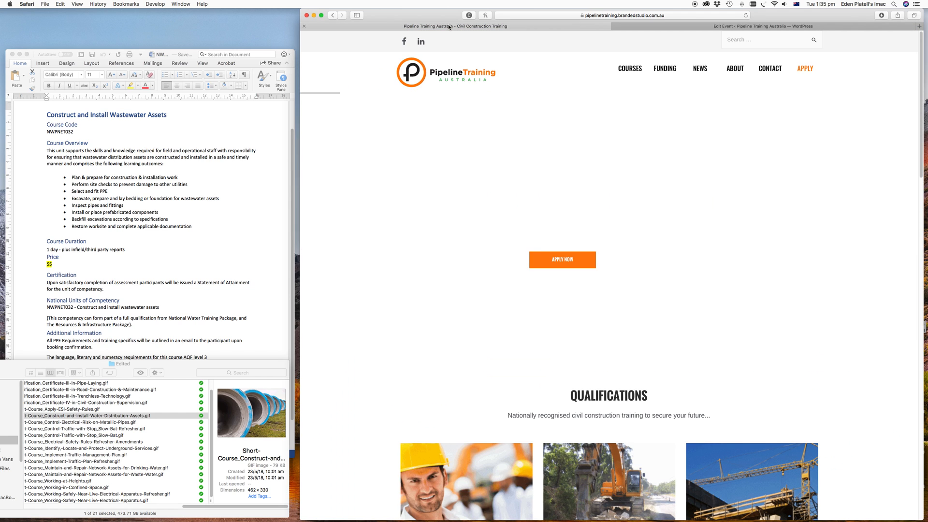
pyautogui.click(629, 69)
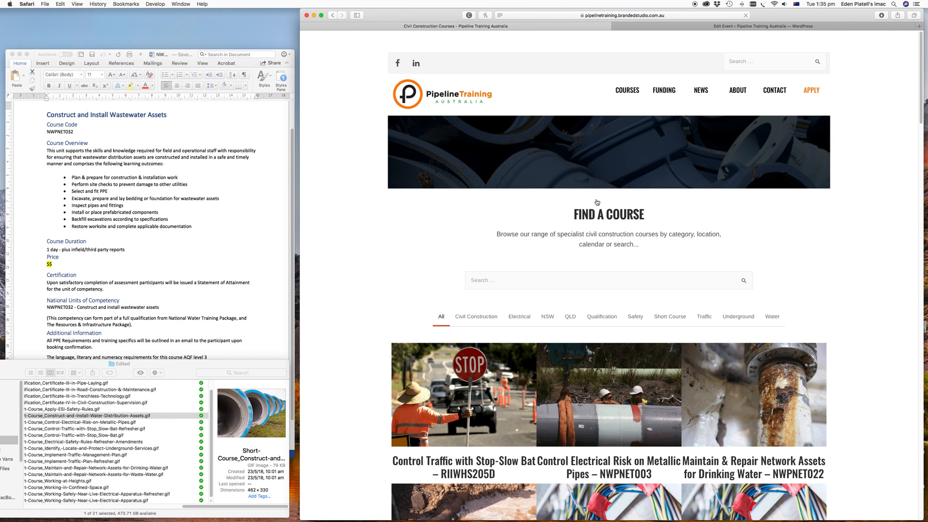
pyautogui.click(772, 325)
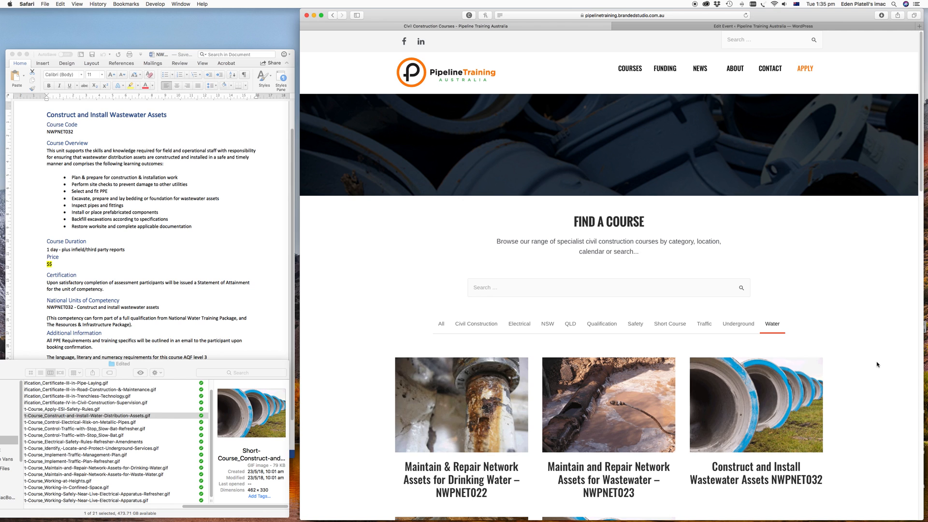
pyautogui.scroll(-3, 877, 365)
pyautogui.scroll(-3, 877, 364)
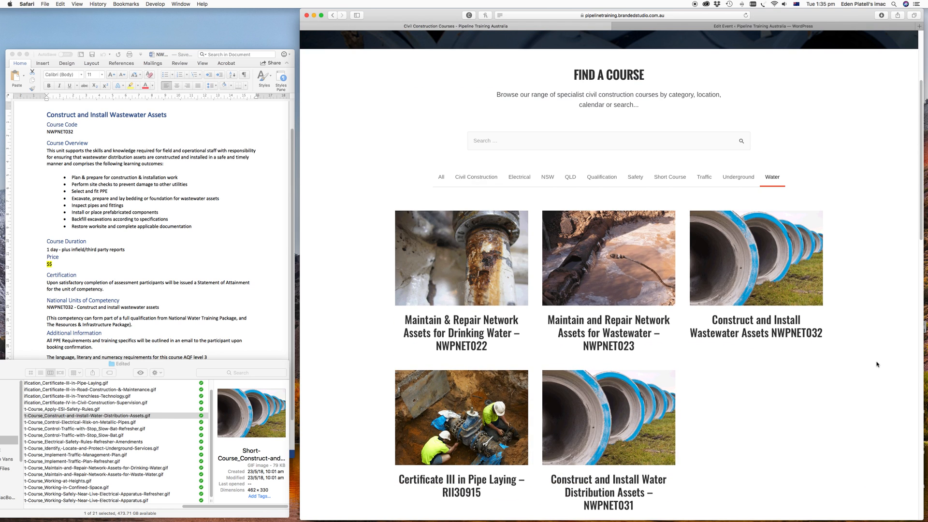
pyautogui.scroll(-1, 877, 365)
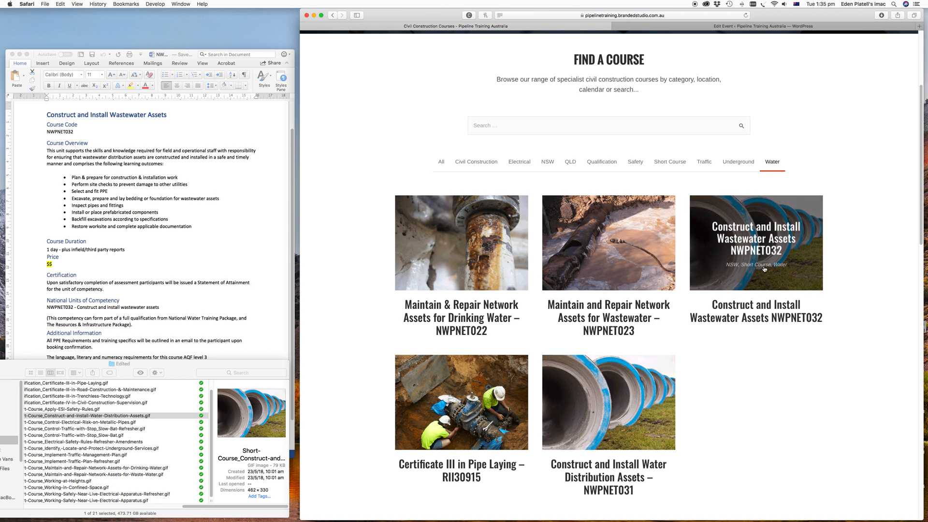
pyautogui.click(761, 249)
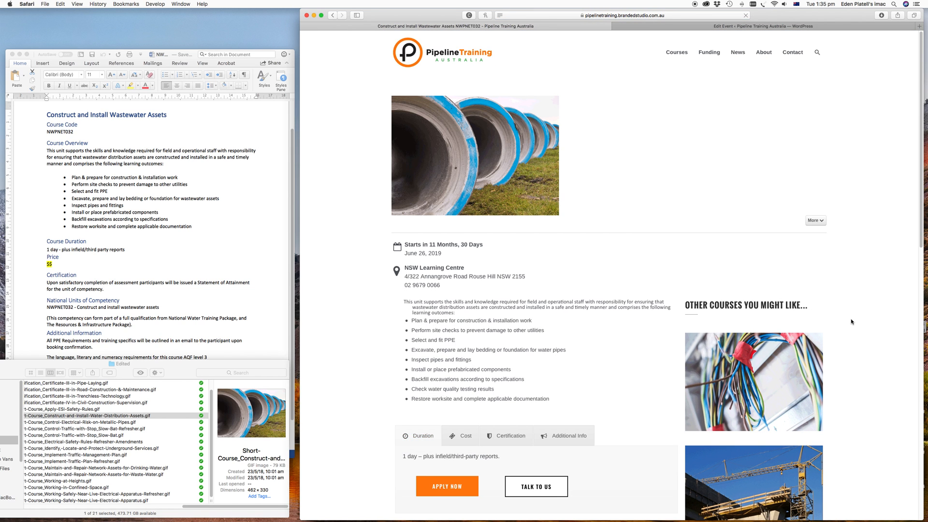
pyautogui.scroll(-3, 851, 322)
pyautogui.scroll(-1, 851, 322)
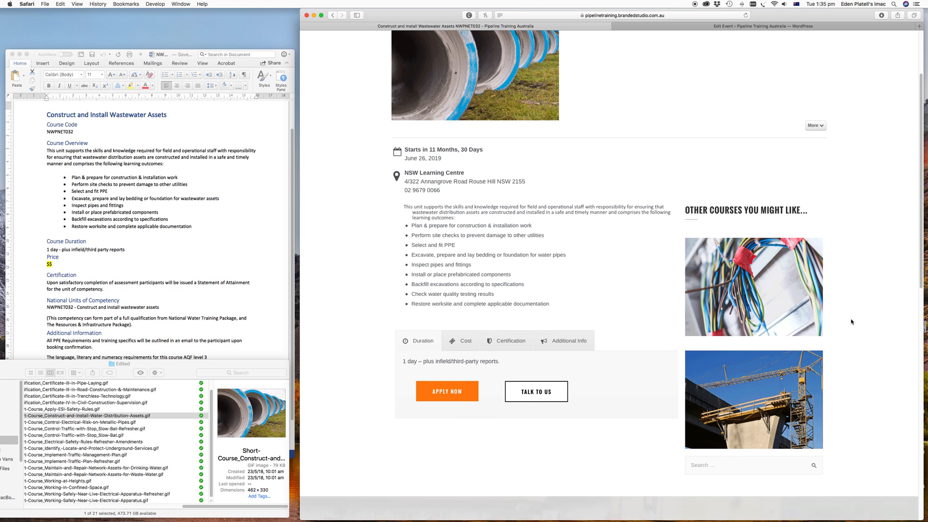